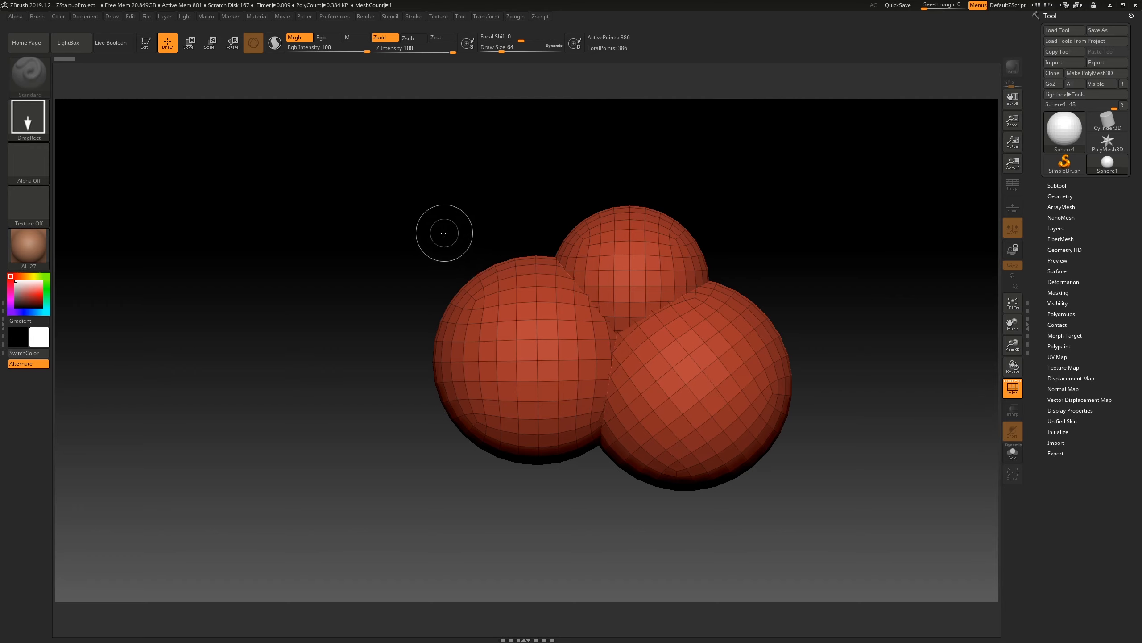
Step: Draw several more spheres of varying sizes around the existing ones on the canvas
{"action": "mouse_move", "coordinate": [484, 239]}
{"action": "left_mouse_down"}
{"action": "mouse_move", "coordinate": [562, 342]}
{"action": "mouse_move", "coordinate": [475, 399]}
{"action": "left_mouse_up"}
{"action": "left_click_drag", "start_coordinate": [392, 390], "coordinate": [578, 581]}
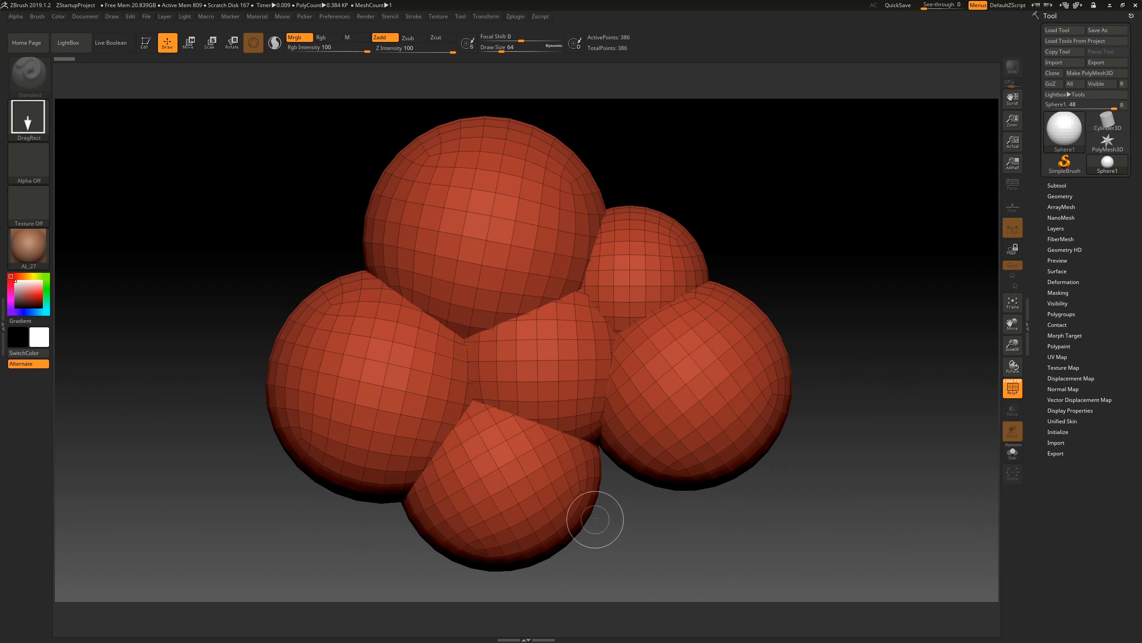
{"action": "left_click_drag", "start_coordinate": [620, 477], "coordinate": [693, 522]}
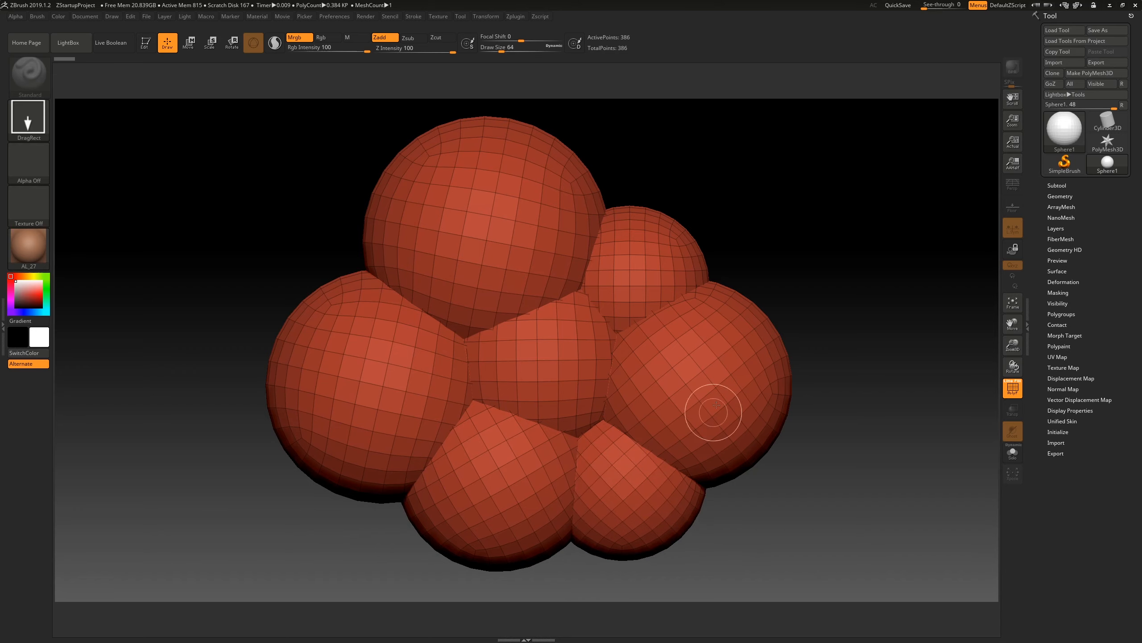
Step: Clear the canvas and draw a single large sphere near its centre, ready for sculpting in Edit mode
{"action": "key", "text": "ctrl+n"}
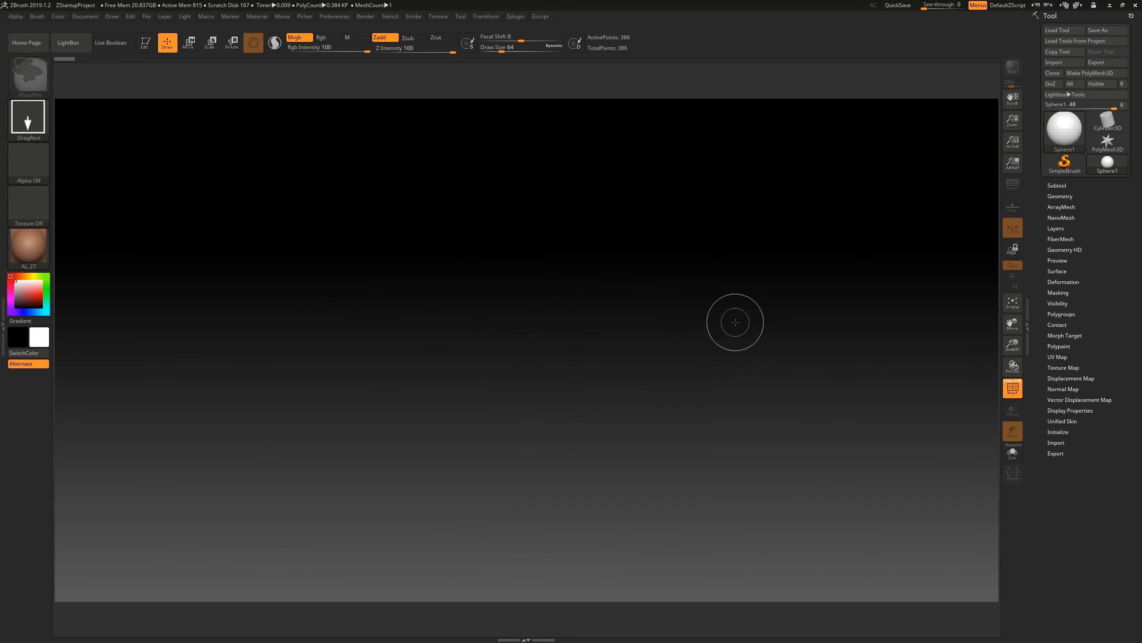
{"action": "mouse_move", "coordinate": [523, 309]}
{"action": "left_mouse_down"}
{"action": "mouse_move", "coordinate": [561, 399]}
{"action": "mouse_move", "coordinate": [530, 493]}
{"action": "left_mouse_up"}
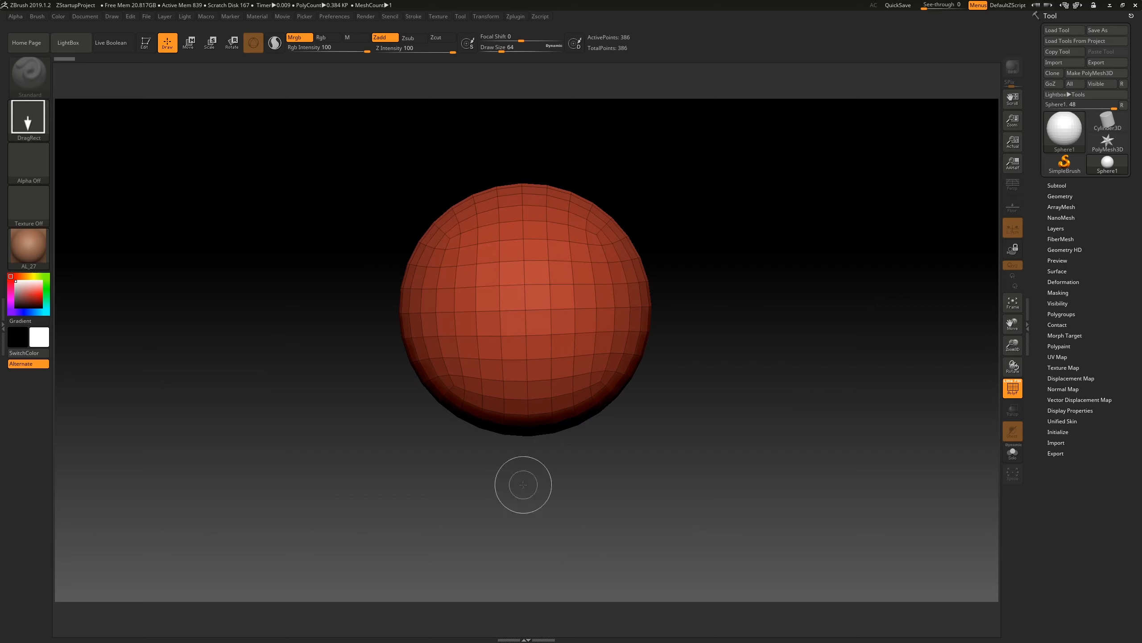
{"action": "key", "text": "t"}
{"action": "mouse_move", "coordinate": [717, 325]}
{"action": "left_mouse_down"}
{"action": "mouse_move", "coordinate": [704, 327]}
{"action": "mouse_move", "coordinate": [722, 334]}
{"action": "left_mouse_up"}
{"action": "key", "text": "shift"}
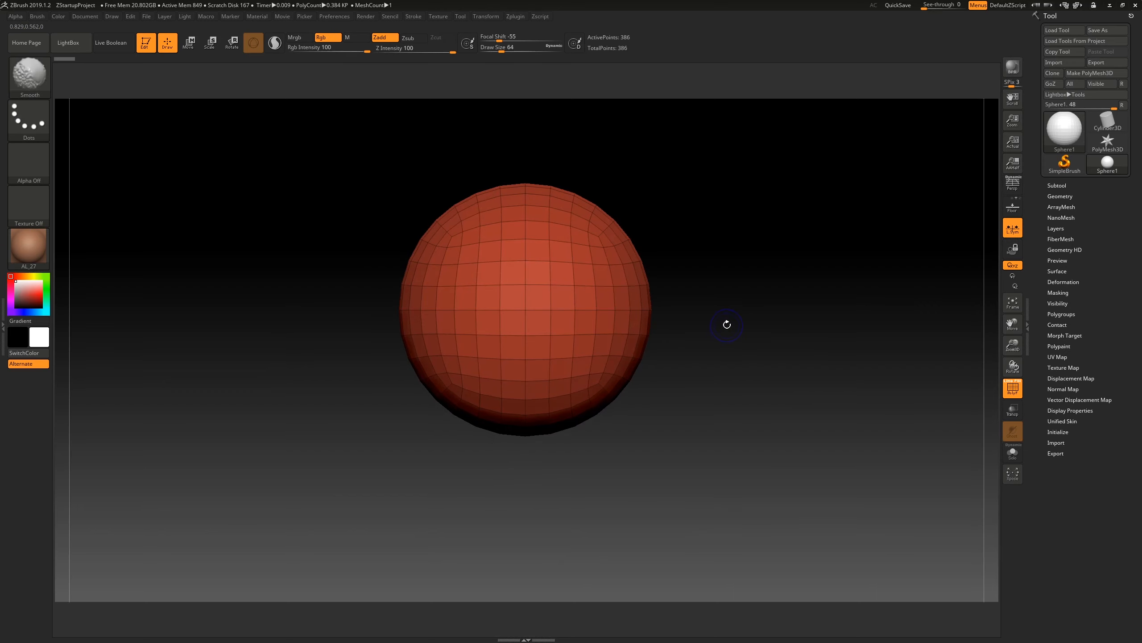
Step: With the polyframe hidden, subdivide the sphere to level 4 and sculpt a looping stroke on its front with the Standard brush
{"action": "key", "text": "shift+f"}
{"action": "key", "text": "ctrl+d"}
{"action": "key", "text": "ctrl+d"}
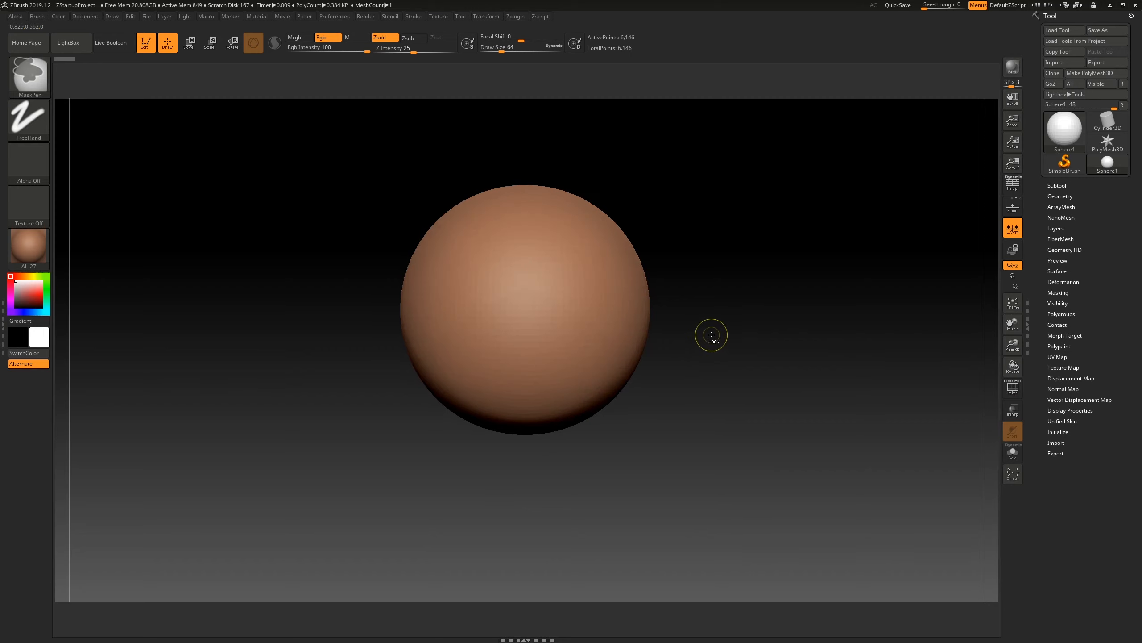
{"action": "key", "text": "ctrl+d"}
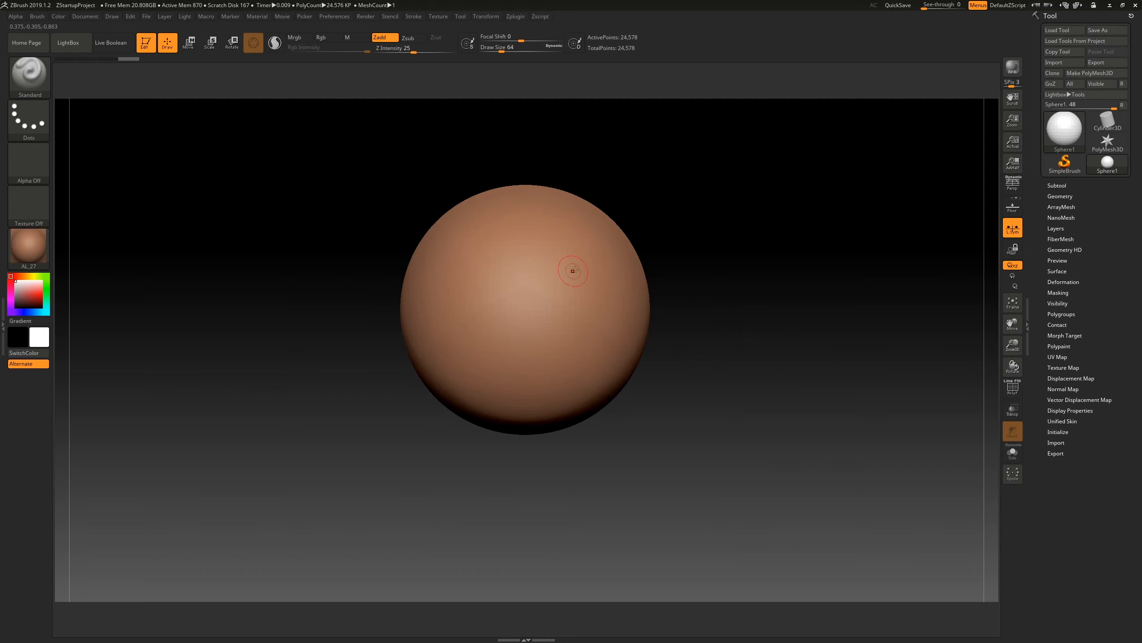
{"action": "mouse_move", "coordinate": [530, 348]}
{"action": "left_mouse_down"}
{"action": "mouse_move", "coordinate": [551, 292]}
{"action": "mouse_move", "coordinate": [517, 273]}
{"action": "left_mouse_up"}
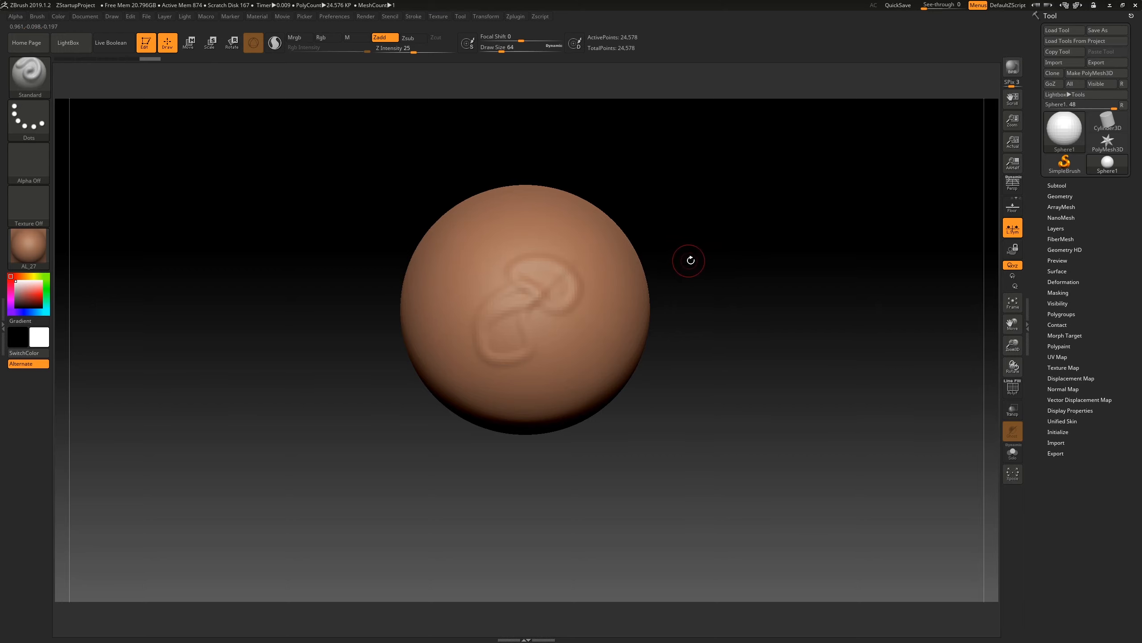
Step: Examine the Deformation options and the Modify Topology options under Geometry, including Mirror And Weld
{"action": "left_click", "coordinate": [1066, 281]}
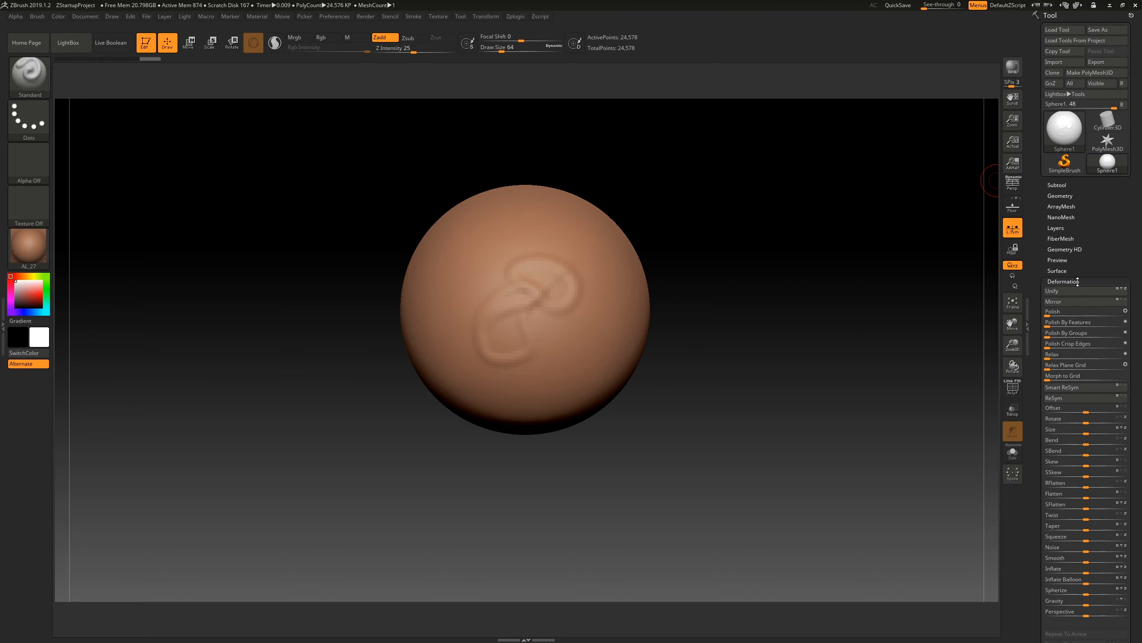
{"action": "left_click", "coordinate": [1078, 281]}
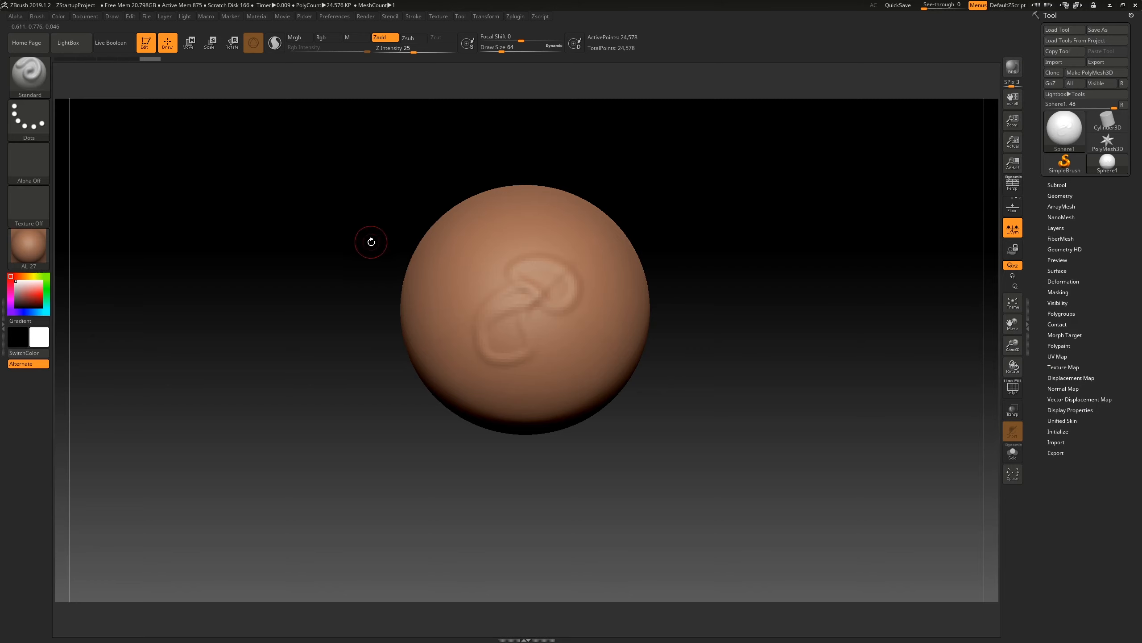
{"action": "left_click", "coordinate": [1062, 281]}
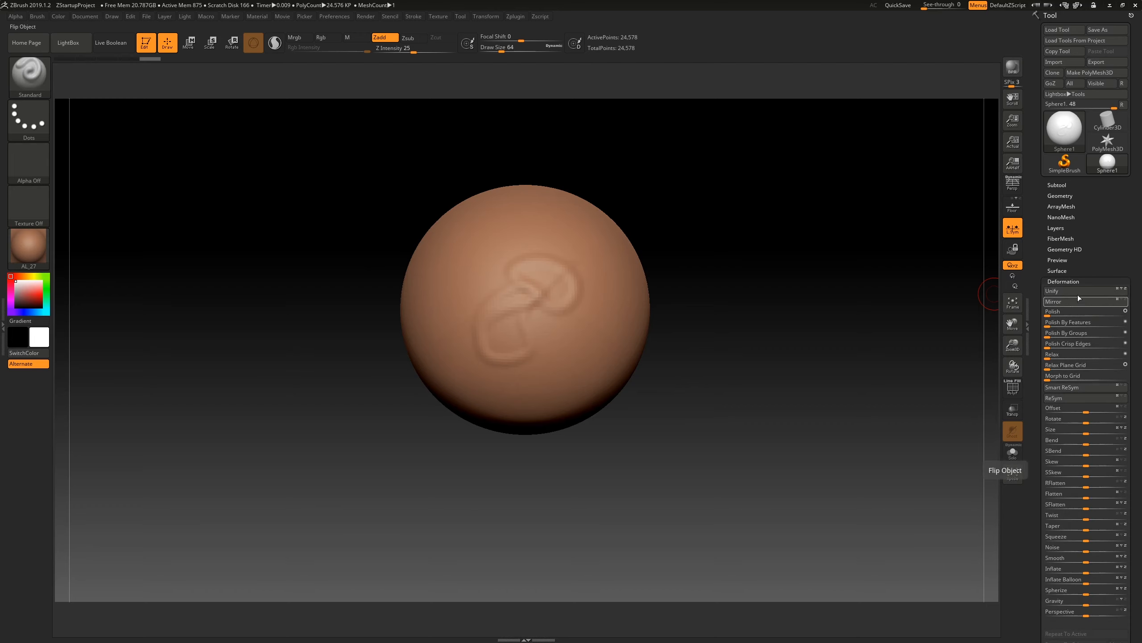
{"action": "left_click", "coordinate": [1064, 281]}
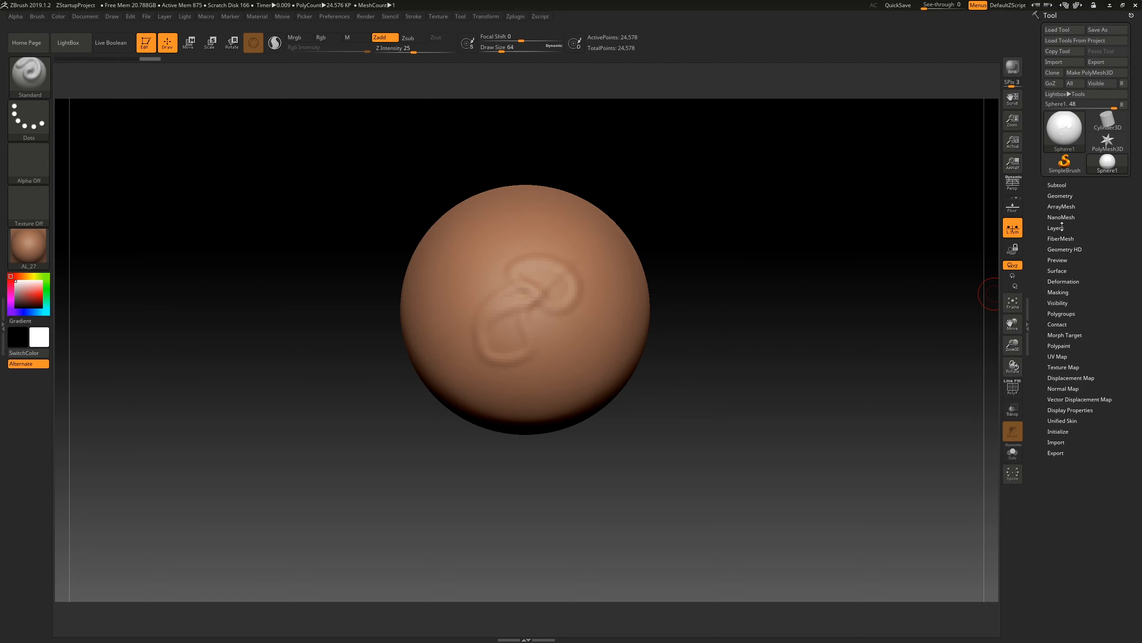
{"action": "left_click", "coordinate": [1063, 196]}
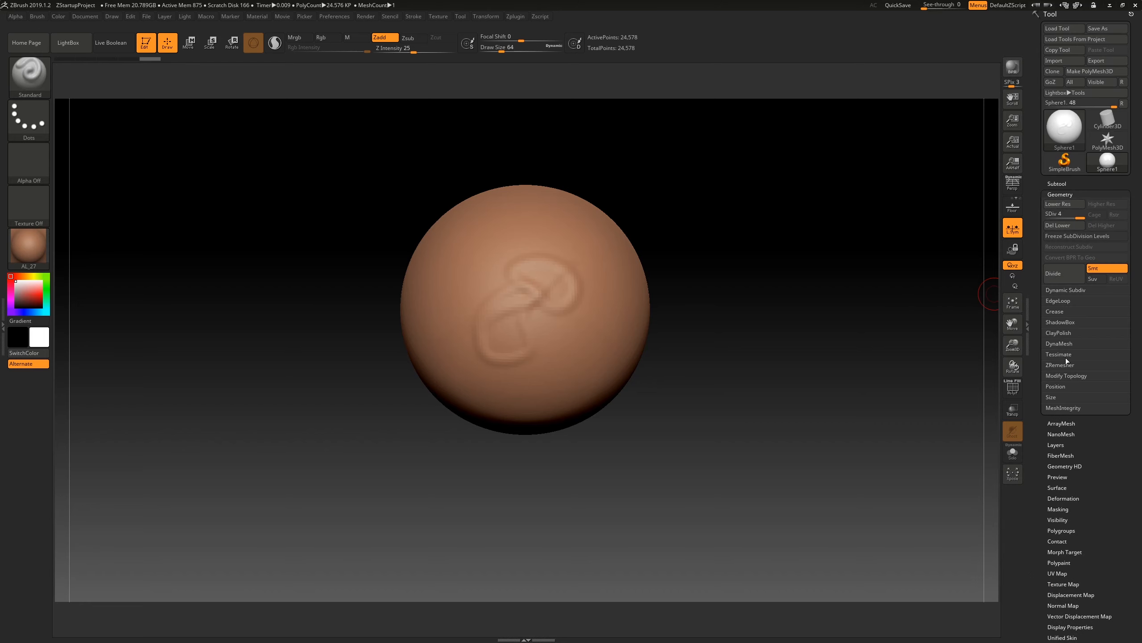
{"action": "left_click", "coordinate": [1056, 375]}
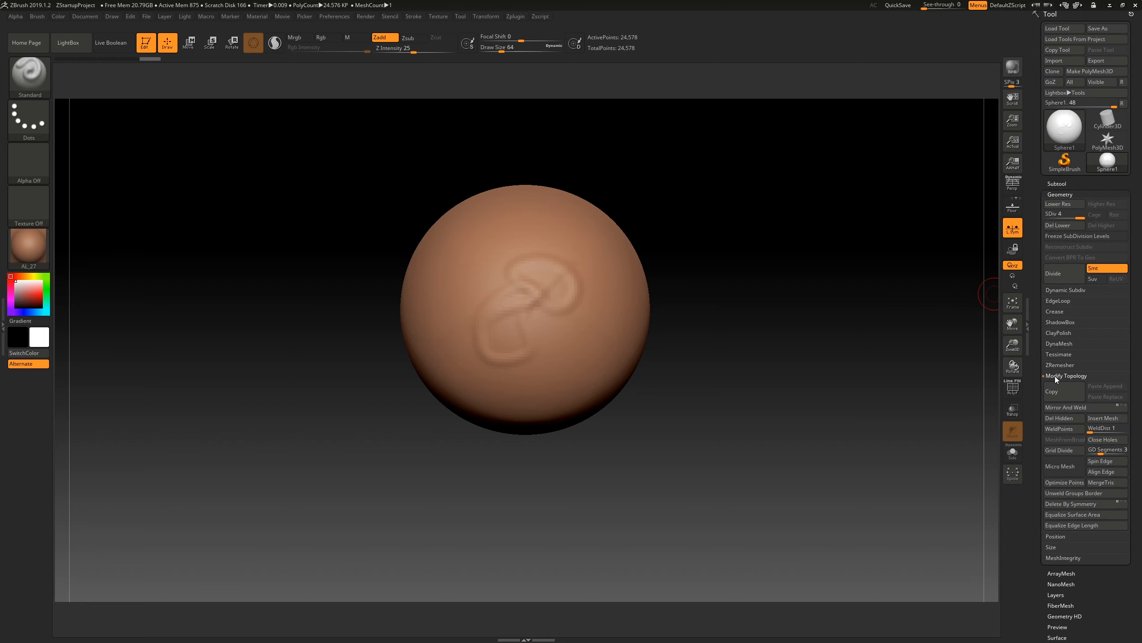
{"action": "left_click", "coordinate": [1064, 408]}
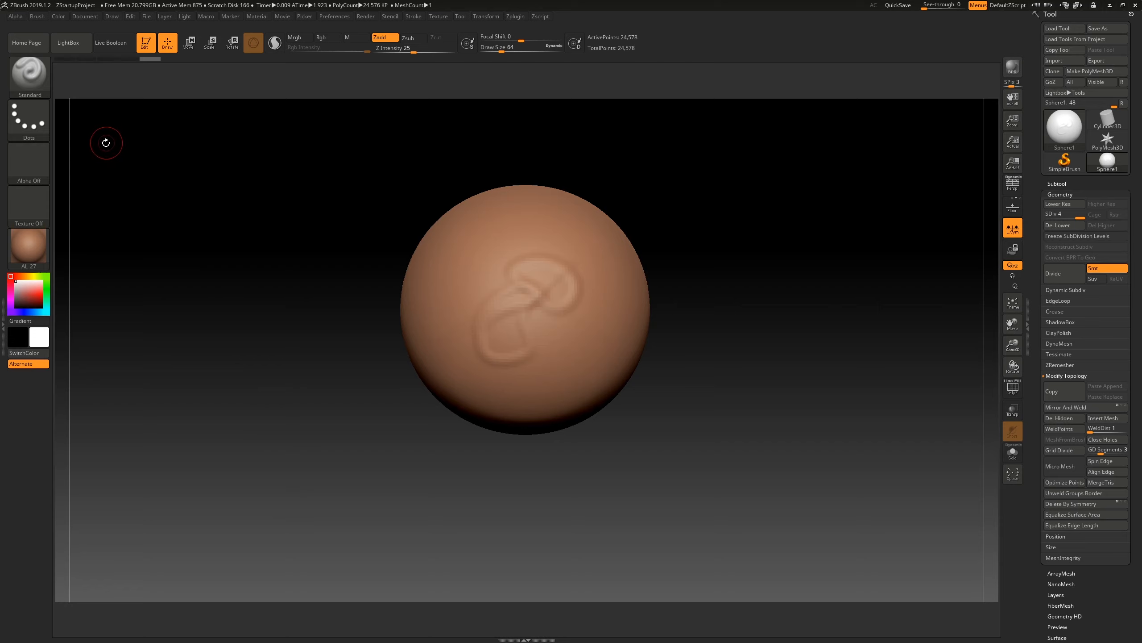
Step: Set the document's background gradient range to 0 and sample a new background colour from the interface
{"action": "left_click", "coordinate": [94, 16]}
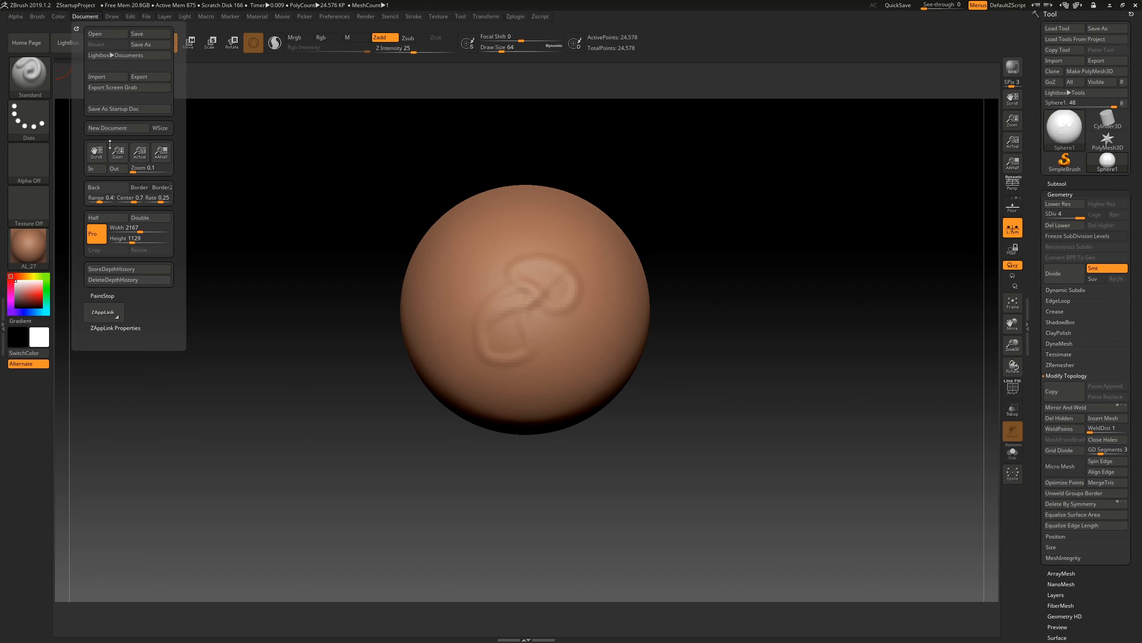
{"action": "left_click_drag", "start_coordinate": [100, 198], "coordinate": [85, 198]}
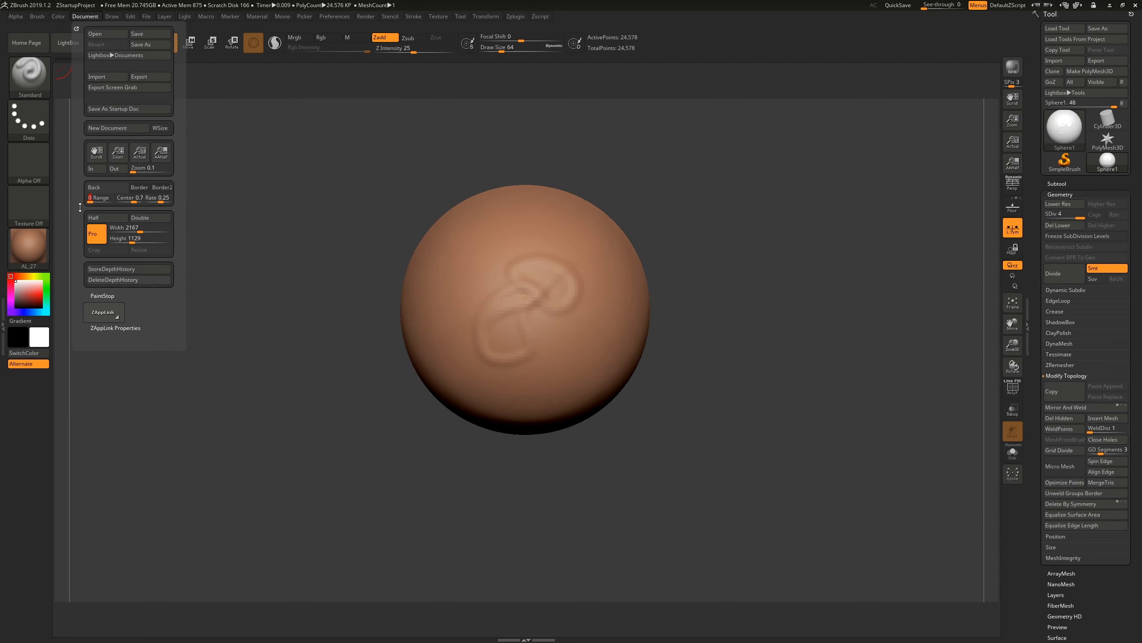
{"action": "left_click", "coordinate": [88, 17]}
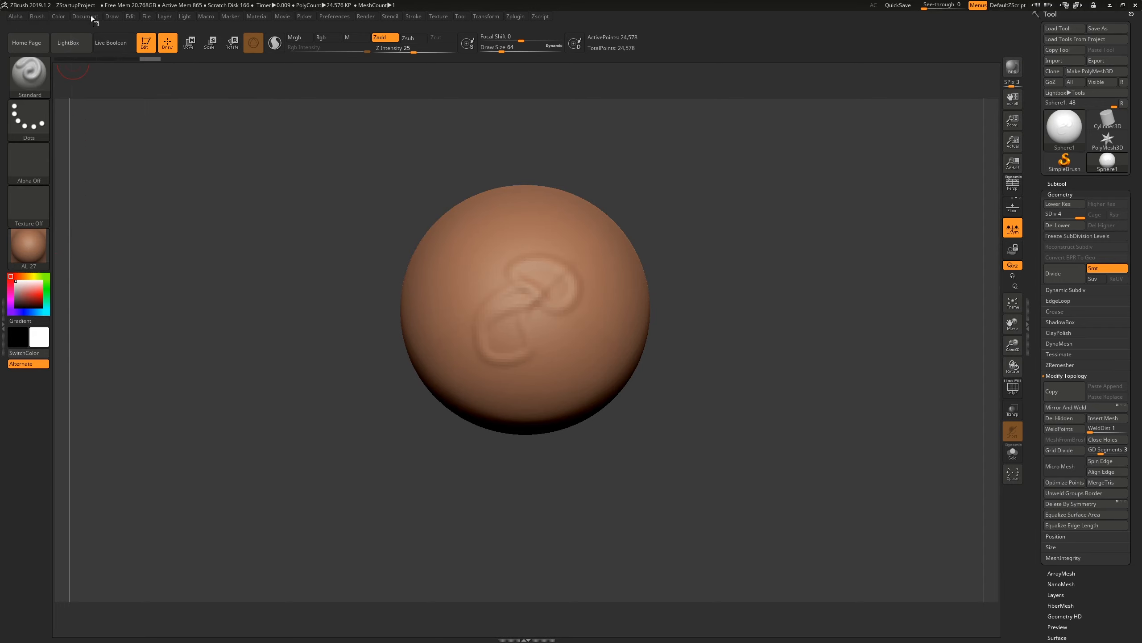
{"action": "left_click", "coordinate": [91, 15]}
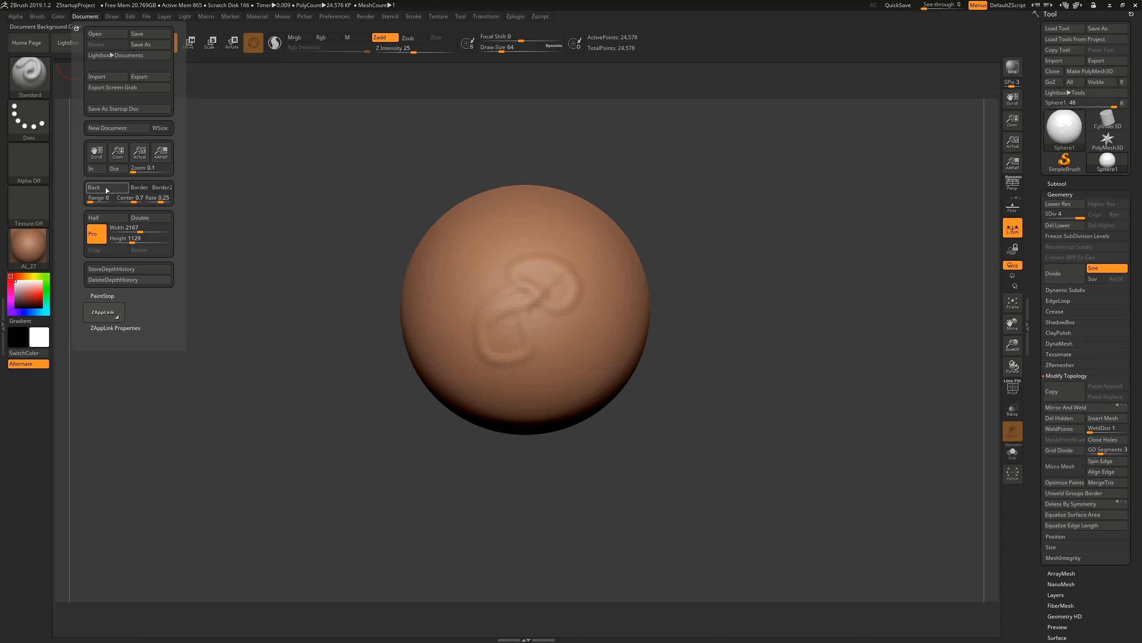
{"action": "left_click_drag", "start_coordinate": [105, 188], "coordinate": [16, 307]}
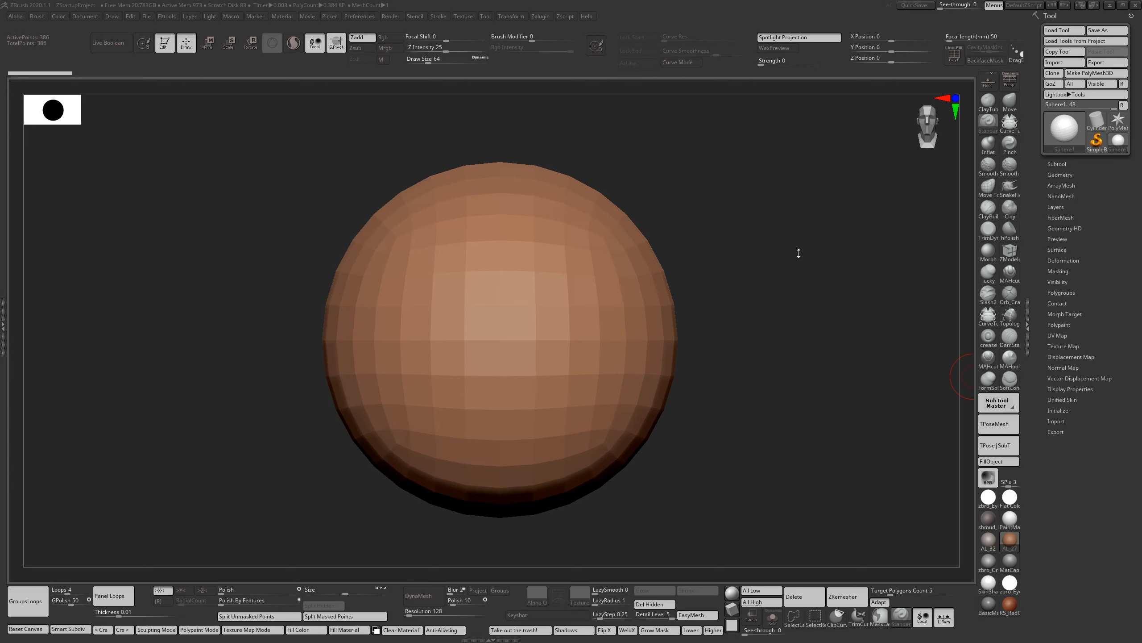
Step: Bring up the custom quick-access palette over the canvas to view its tools
{"action": "key", "text": "space"}
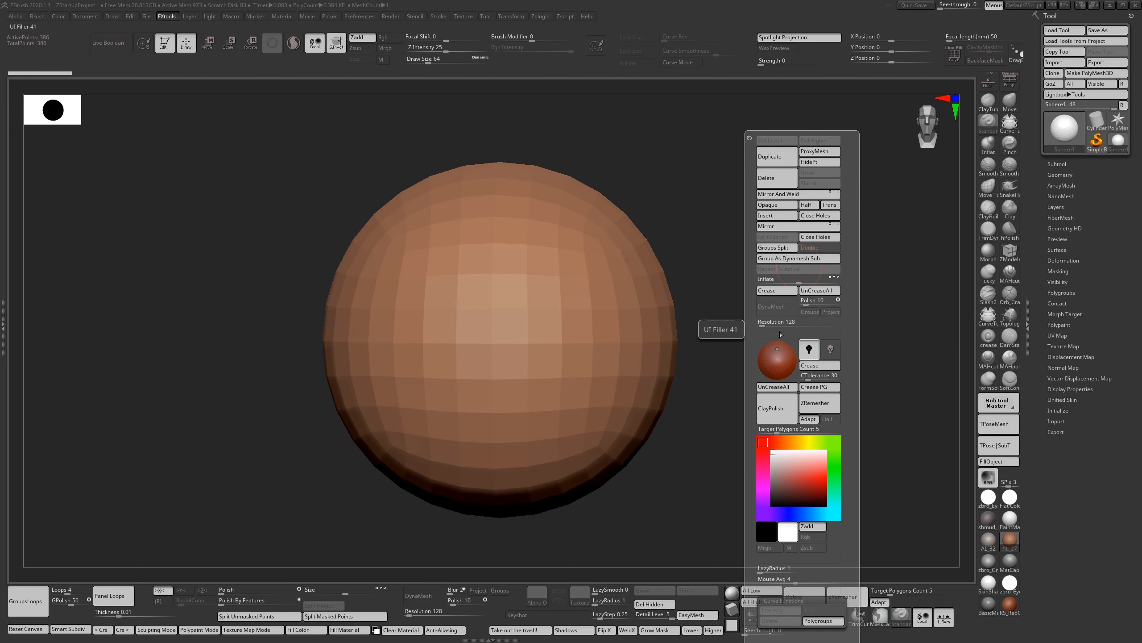
{"action": "left_click_drag", "start_coordinate": [742, 218], "coordinate": [740, 223]}
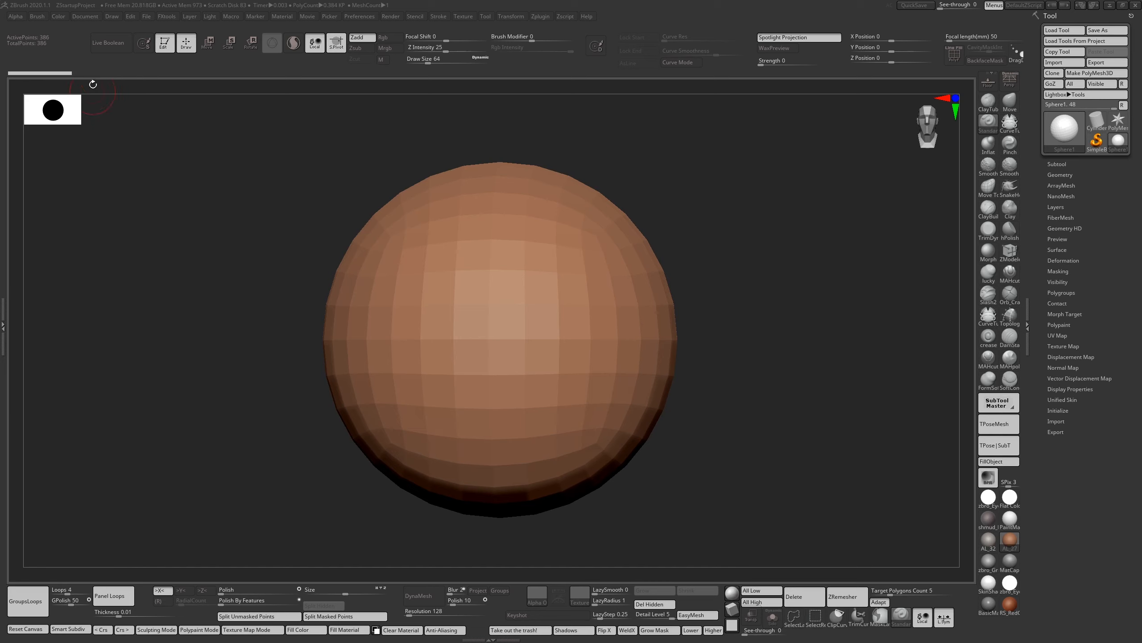
Step: Create a new document without saving the current one, and draw a fresh sphere in Edit mode
{"action": "left_click", "coordinate": [96, 16]}
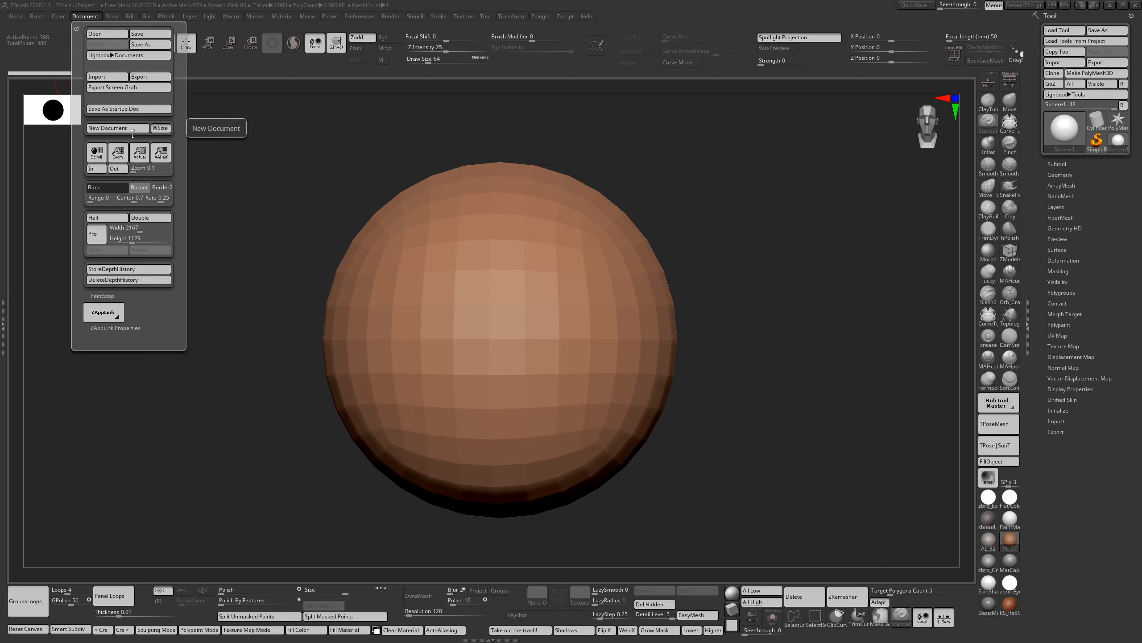
{"action": "left_click", "coordinate": [136, 130]}
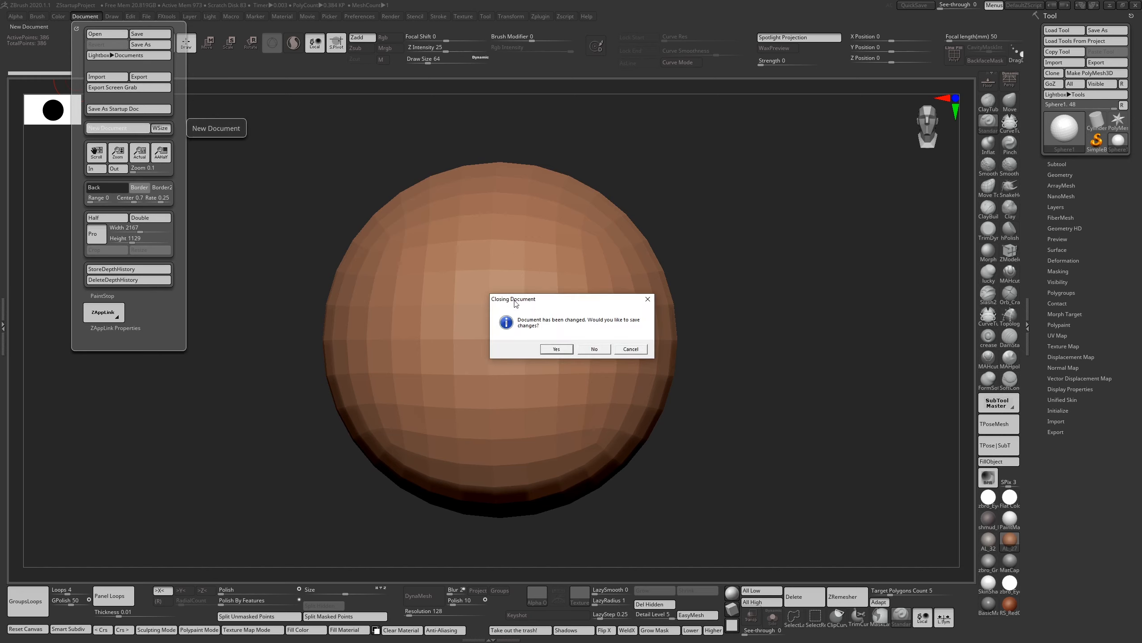
{"action": "left_click", "coordinate": [584, 352]}
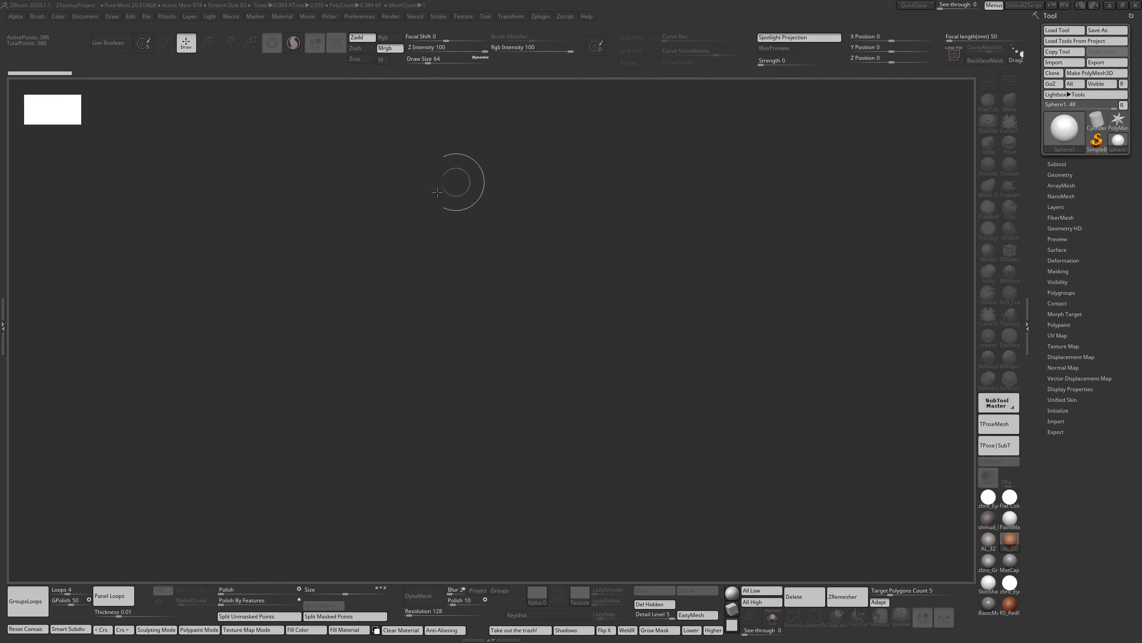
{"action": "mouse_move", "coordinate": [531, 253]}
{"action": "left_mouse_down"}
{"action": "mouse_move", "coordinate": [545, 300]}
{"action": "mouse_move", "coordinate": [532, 375]}
{"action": "left_mouse_up"}
{"action": "key", "text": "t"}
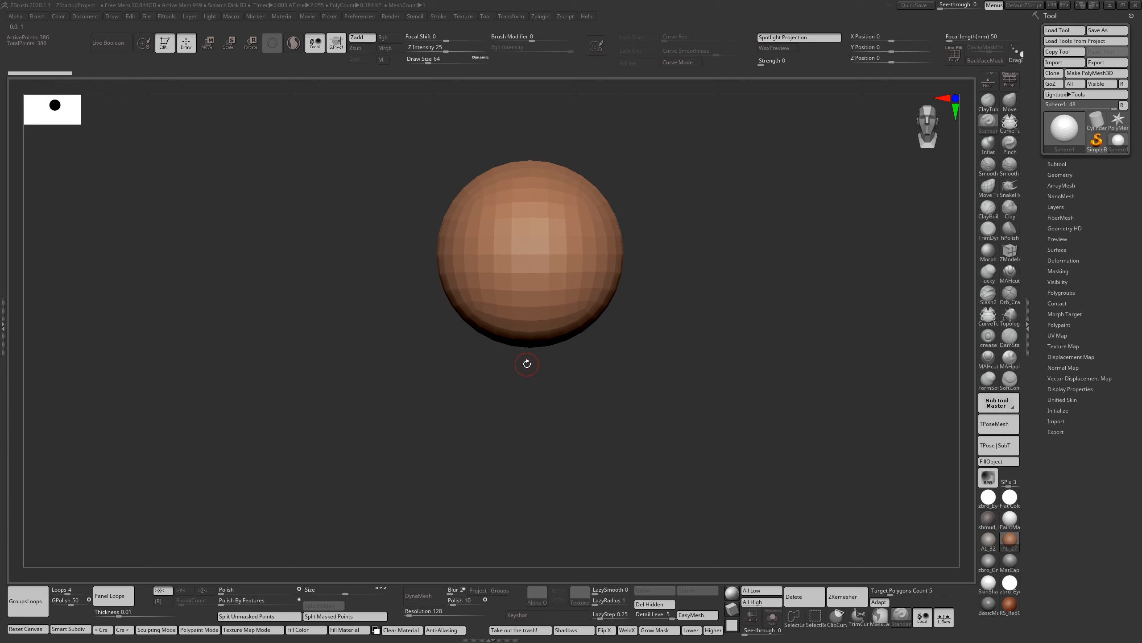
{"action": "left_click", "coordinate": [96, 17]}
{"action": "left_click_drag", "start_coordinate": [719, 312], "coordinate": [736, 354]}
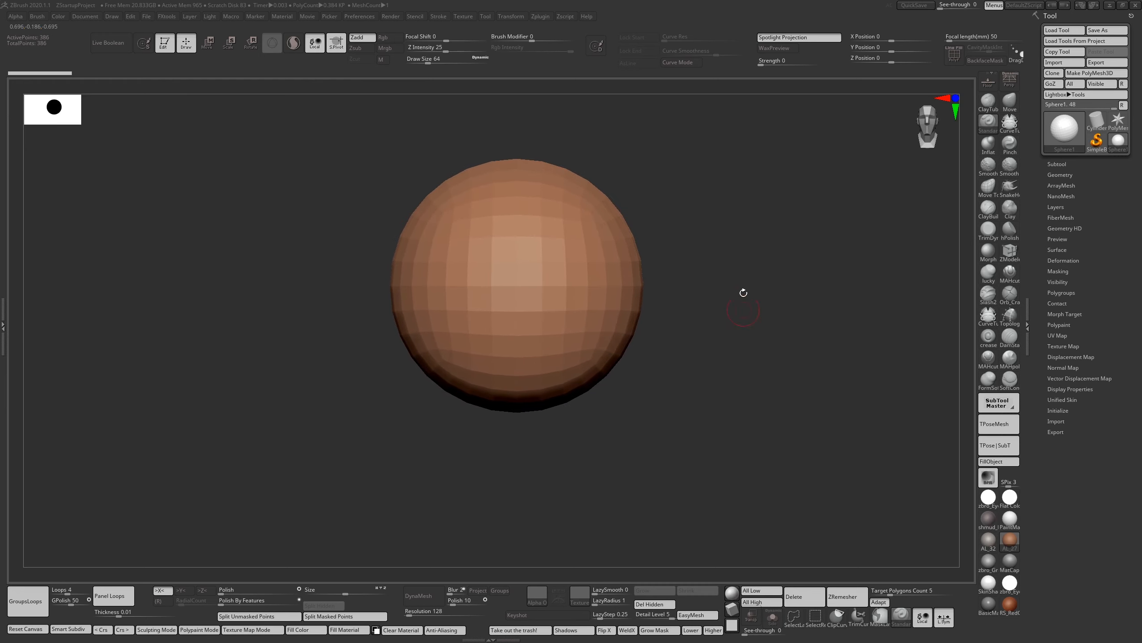
Step: Enable interface customization in the Config preferences and expand the collapsed side tray
{"action": "left_click", "coordinate": [373, 16]}
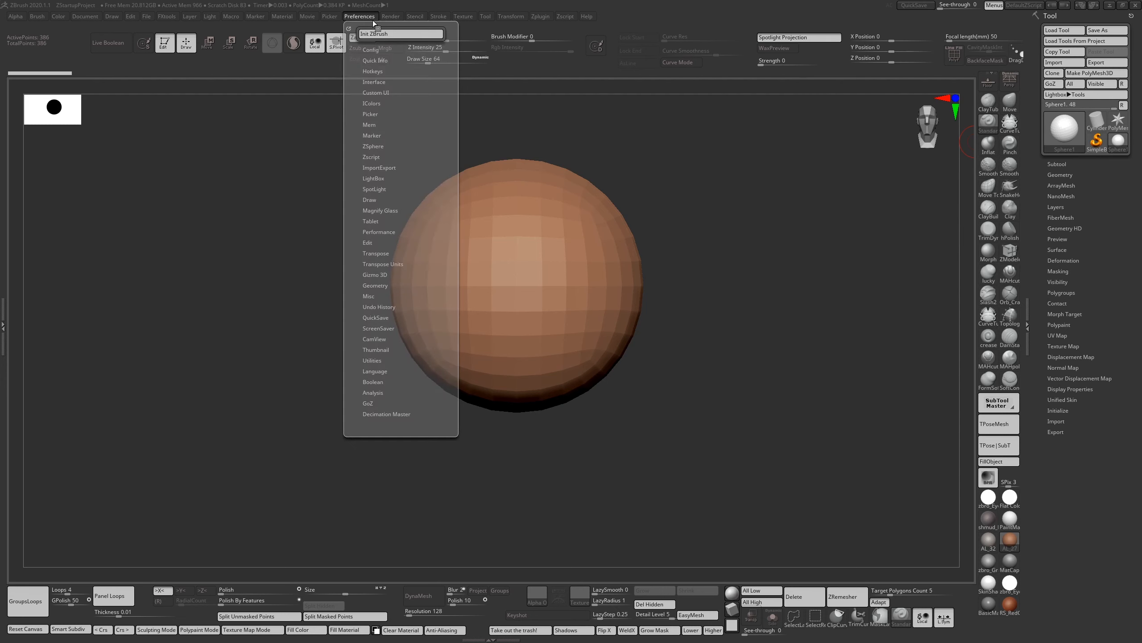
{"action": "left_click", "coordinate": [374, 49]}
{"action": "left_click", "coordinate": [374, 59]}
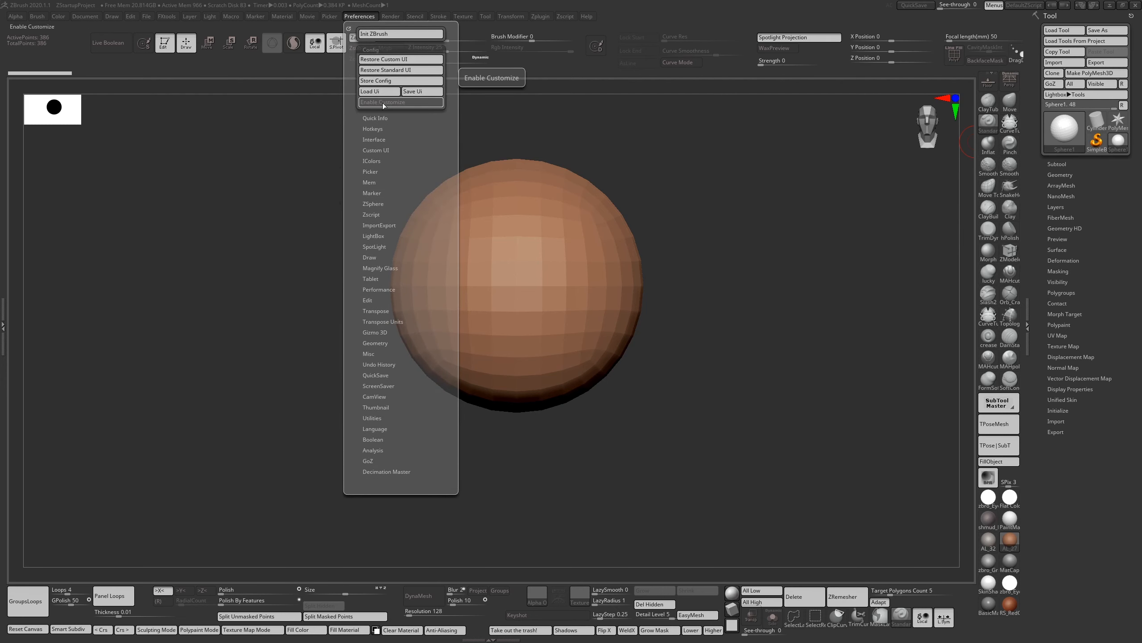
{"action": "left_click", "coordinate": [382, 103]}
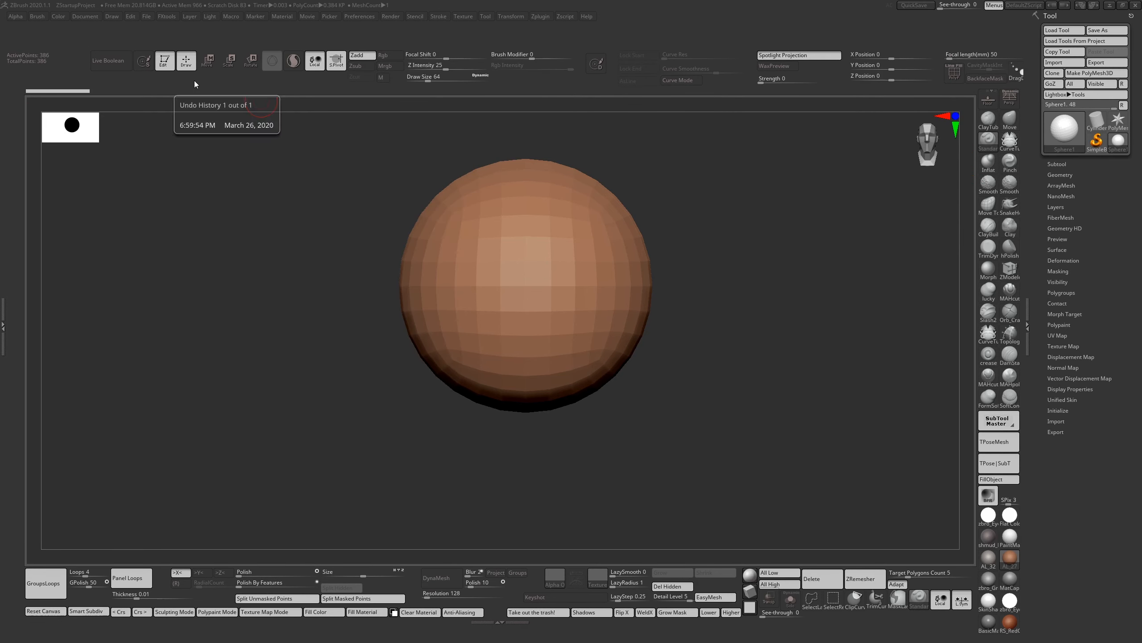
{"action": "left_click", "coordinate": [5, 329]}
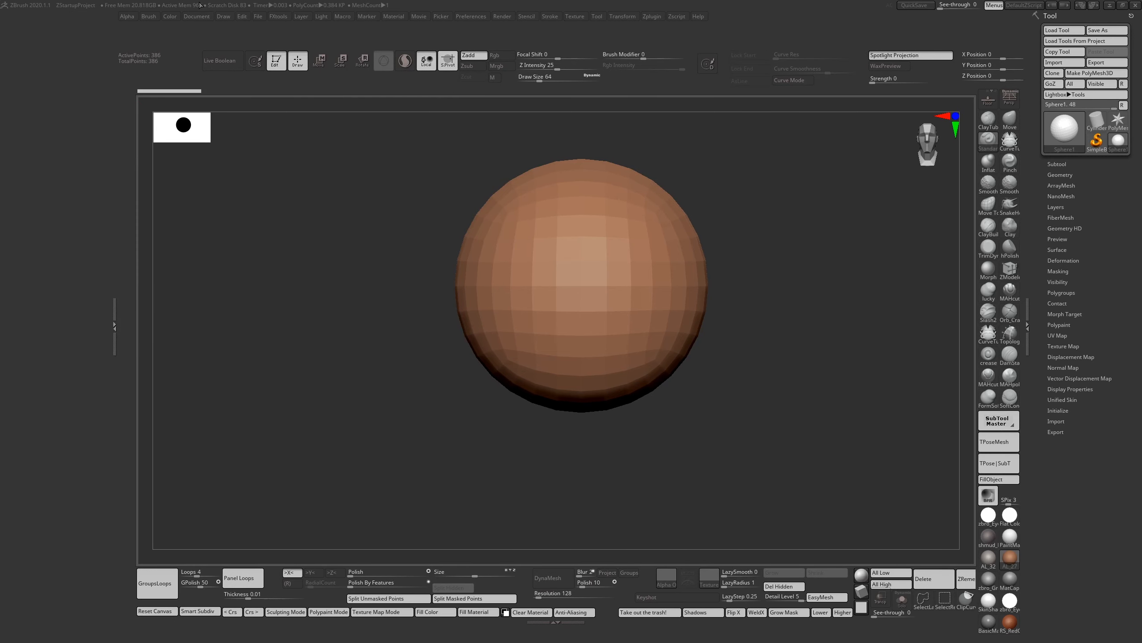
Step: Try docking the Brush palette in the empty side tray and placing its Move brush on the upper shelf
{"action": "left_click", "coordinate": [151, 17]}
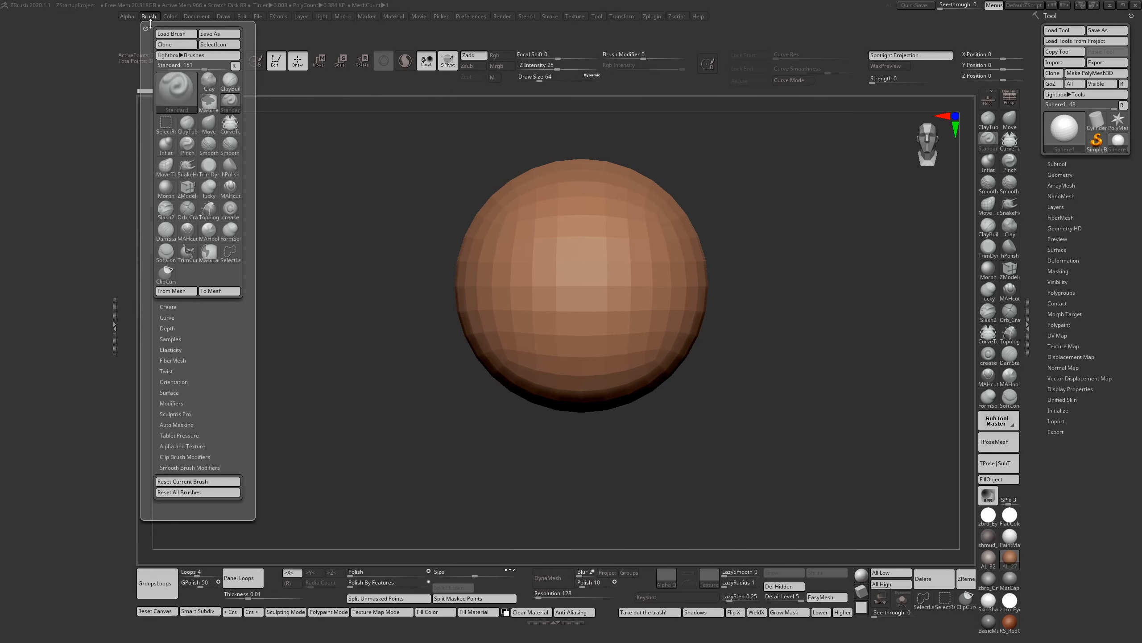
{"action": "left_click_drag", "start_coordinate": [146, 29], "coordinate": [5, 16]}
{"action": "left_click", "coordinate": [66, 121]}
{"action": "mouse_move", "coordinate": [67, 121]}
{"action": "left_mouse_down", "text": "ctrl+alt"}
{"action": "mouse_move", "coordinate": [158, 93]}
{"action": "mouse_move", "coordinate": [166, 76]}
{"action": "left_mouse_up", "text": "ctrl+alt"}
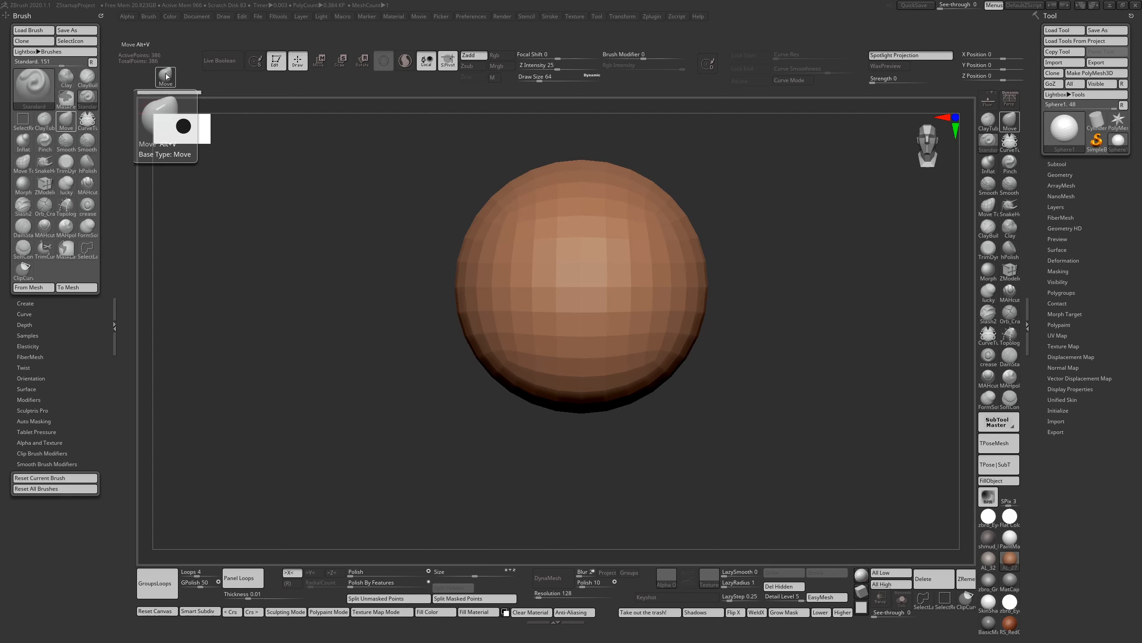
{"action": "key", "text": "ctrl"}
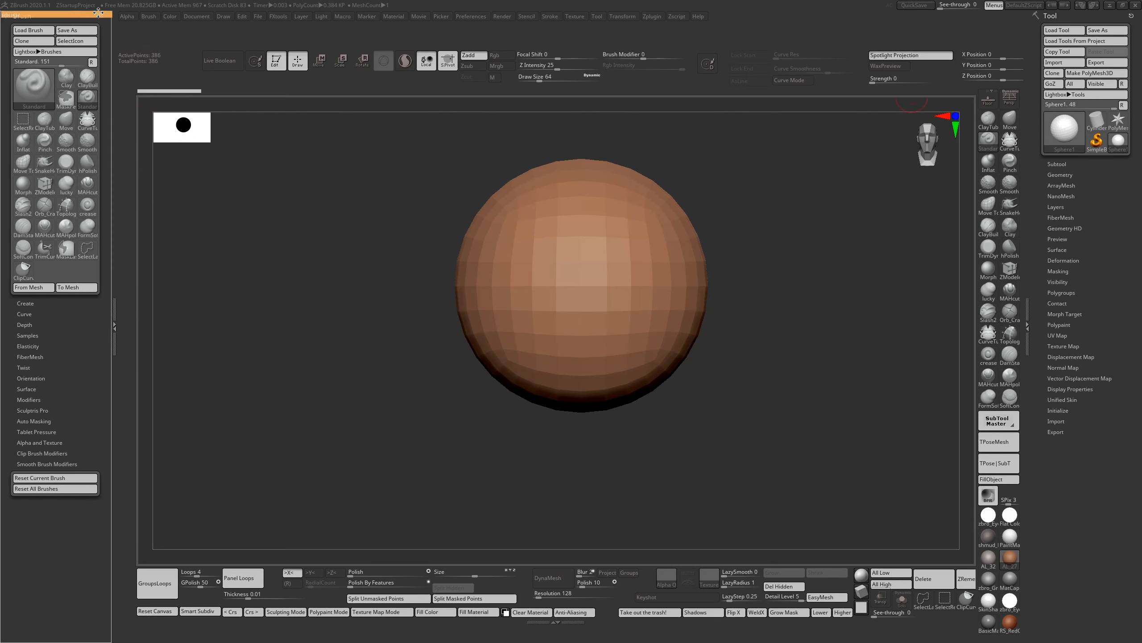
{"action": "left_click", "coordinate": [114, 18]}
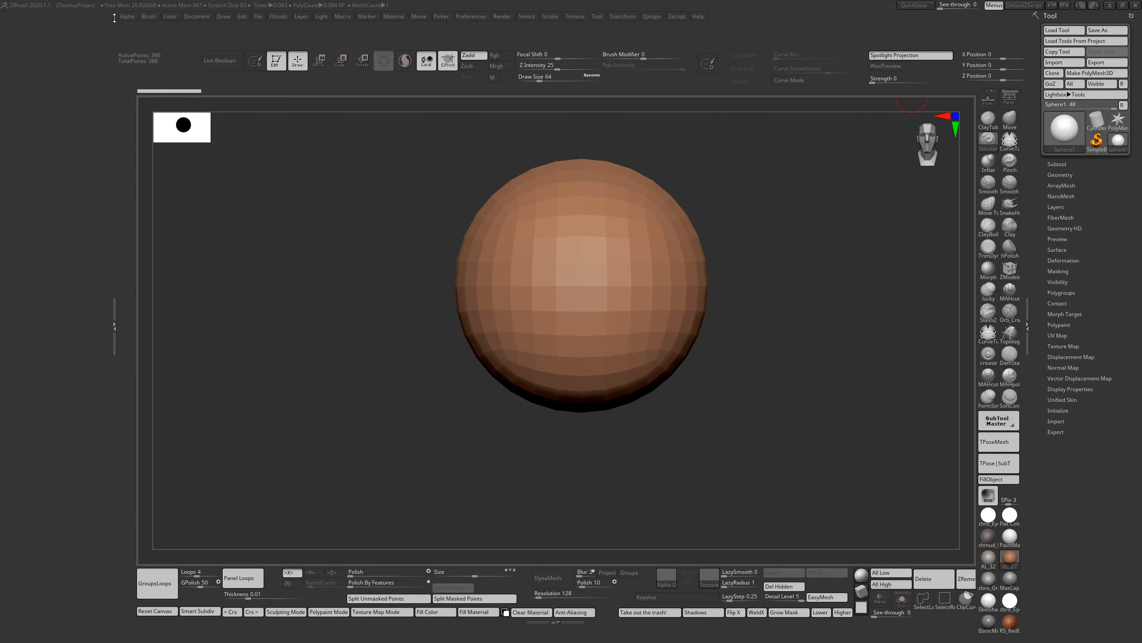
Step: Collapse the empty side tray and store the current interface configuration in the Config preferences
{"action": "left_click", "coordinate": [113, 311]}
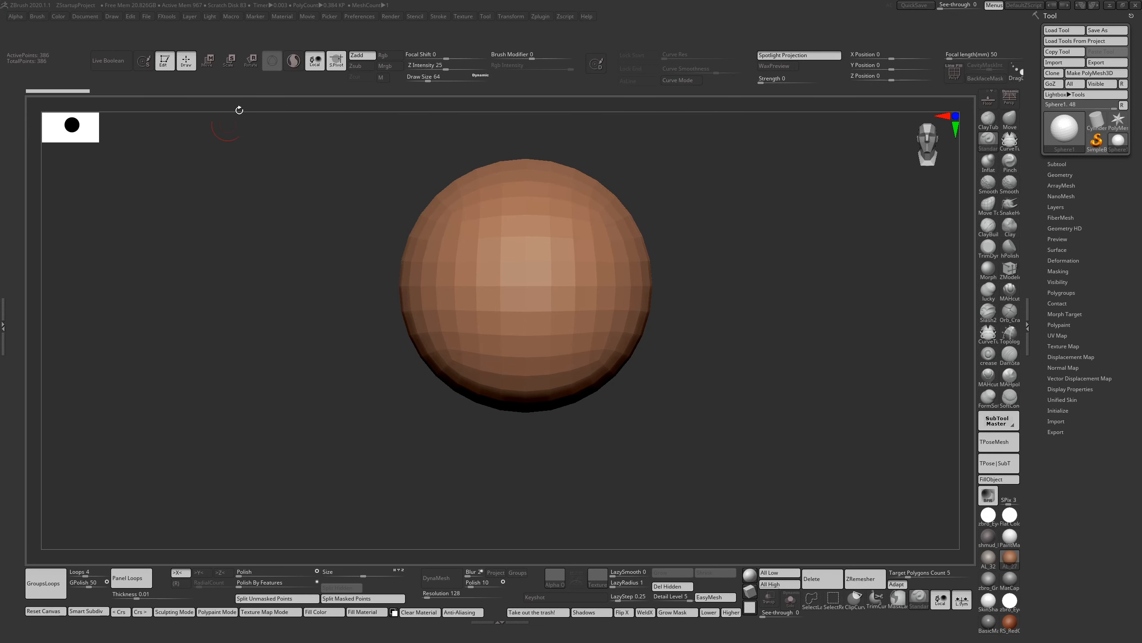
{"action": "left_click", "coordinate": [372, 17]}
{"action": "left_click", "coordinate": [3, 328]}
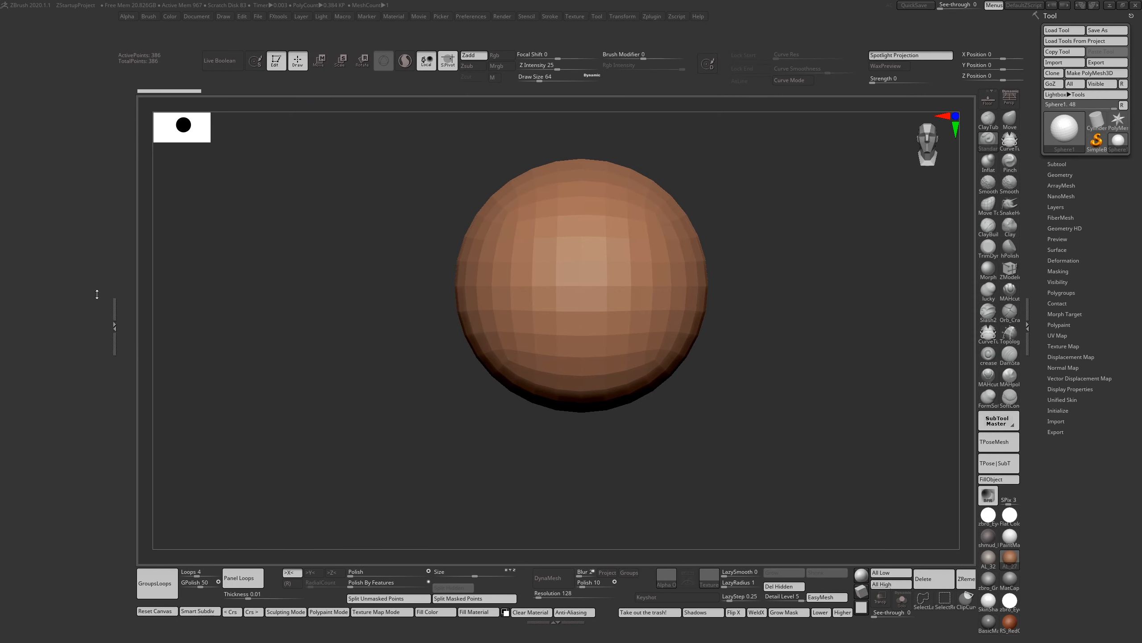
{"action": "left_click", "coordinate": [110, 326]}
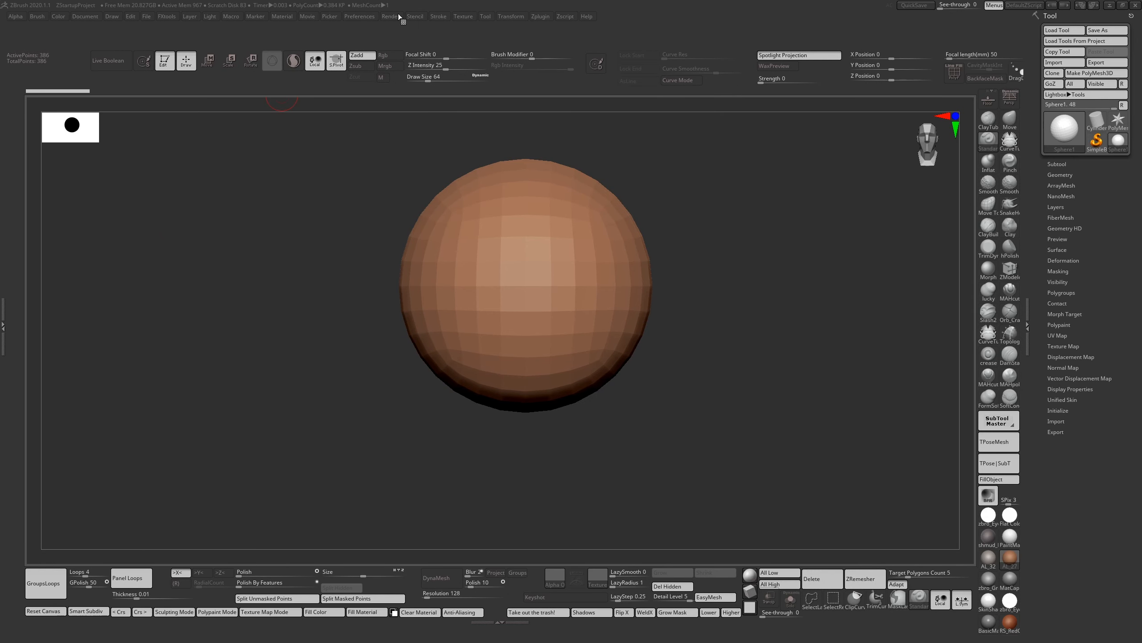
{"action": "left_click", "coordinate": [372, 18]}
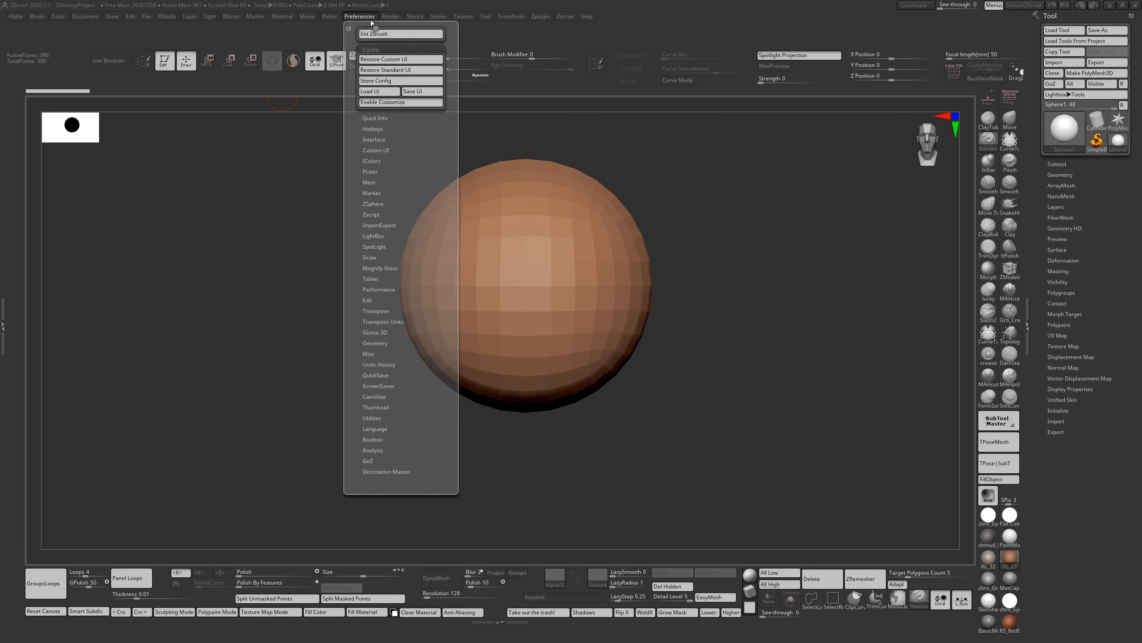
{"action": "left_click", "coordinate": [380, 81]}
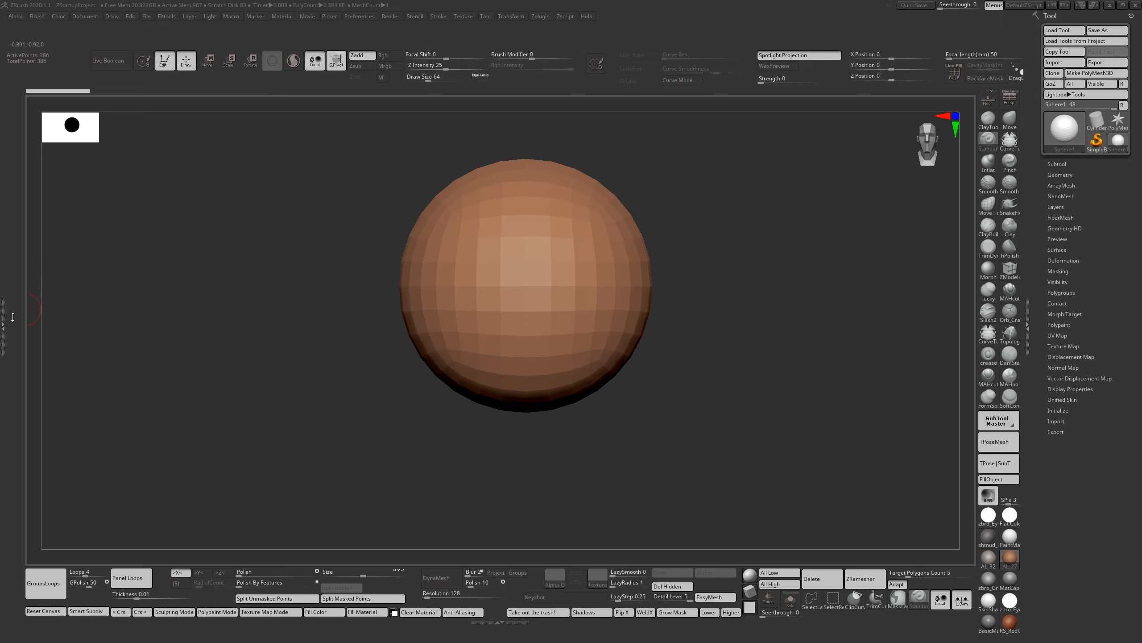
Step: Dock the Zplugin palette in the expanded side tray and examine its ZStartup Master options, including Install Custom Startup
{"action": "left_click", "coordinate": [3, 325]}
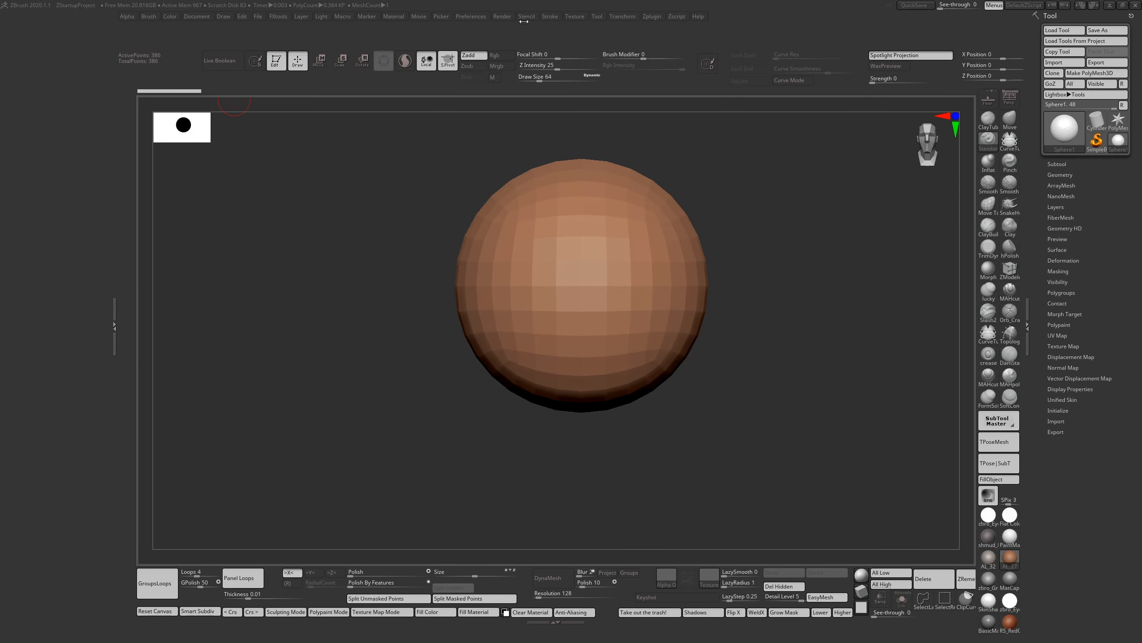
{"action": "left_click", "coordinate": [656, 18]}
{"action": "left_click_drag", "start_coordinate": [647, 29], "coordinate": [45, 95]}
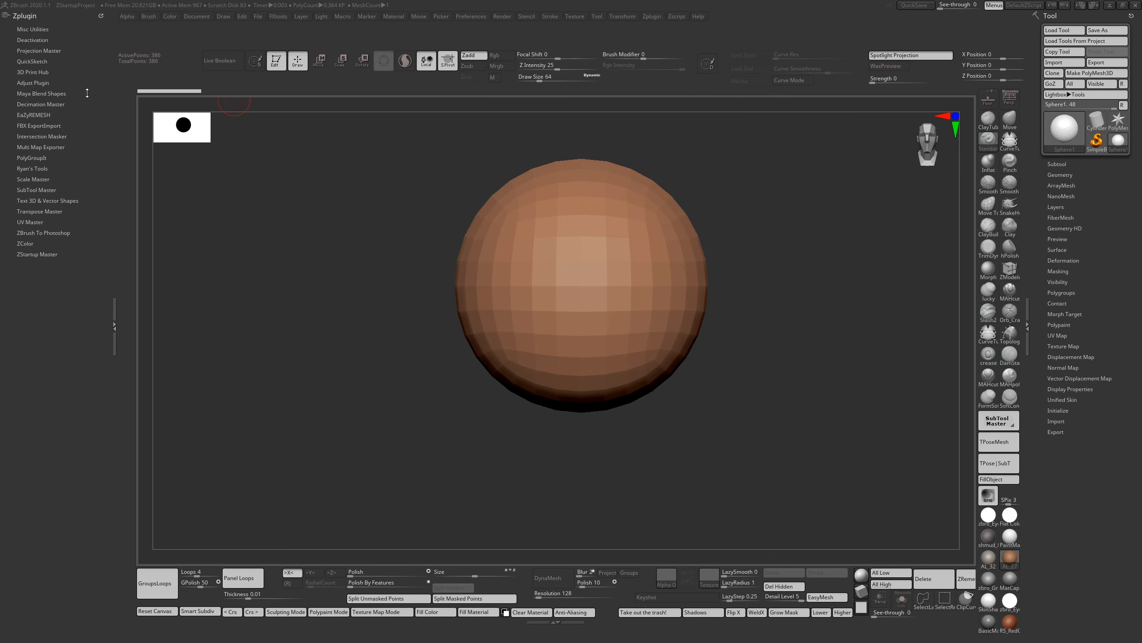
{"action": "left_click", "coordinate": [38, 254]}
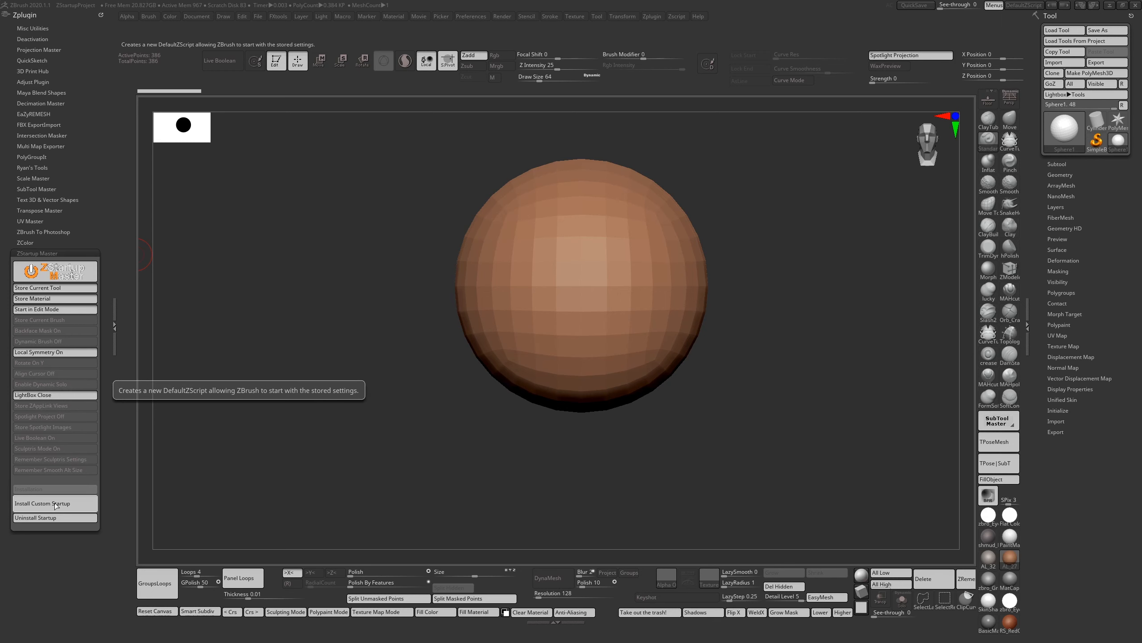
{"action": "left_click", "coordinate": [57, 253]}
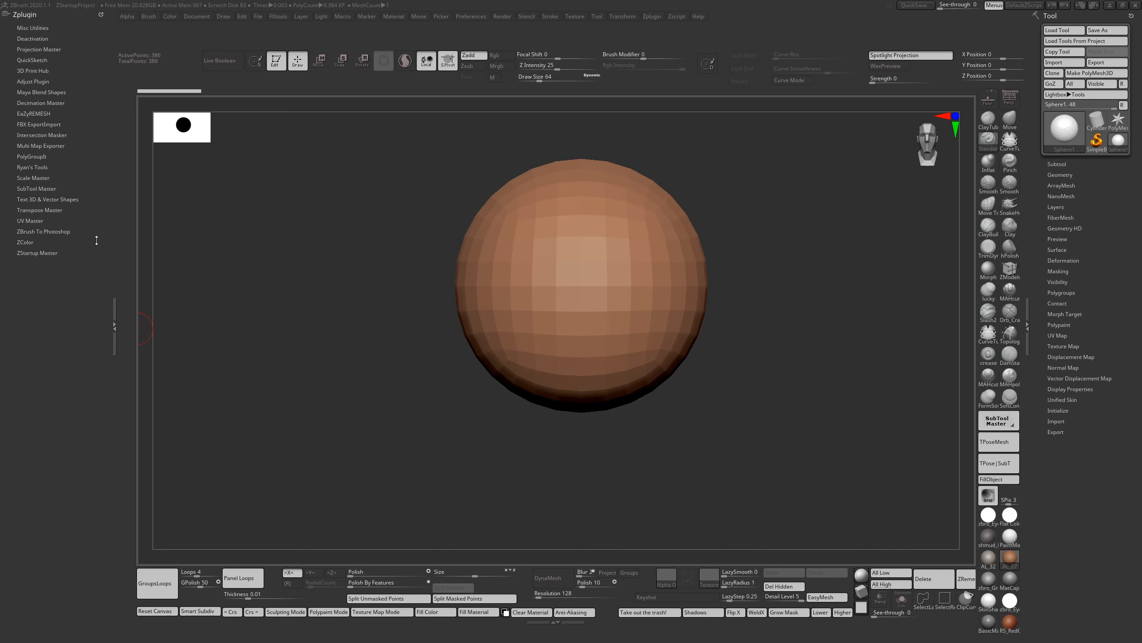
Step: Create a custom menu named "test" in the Custom UI preferences and open it
{"action": "left_click", "coordinate": [114, 327]}
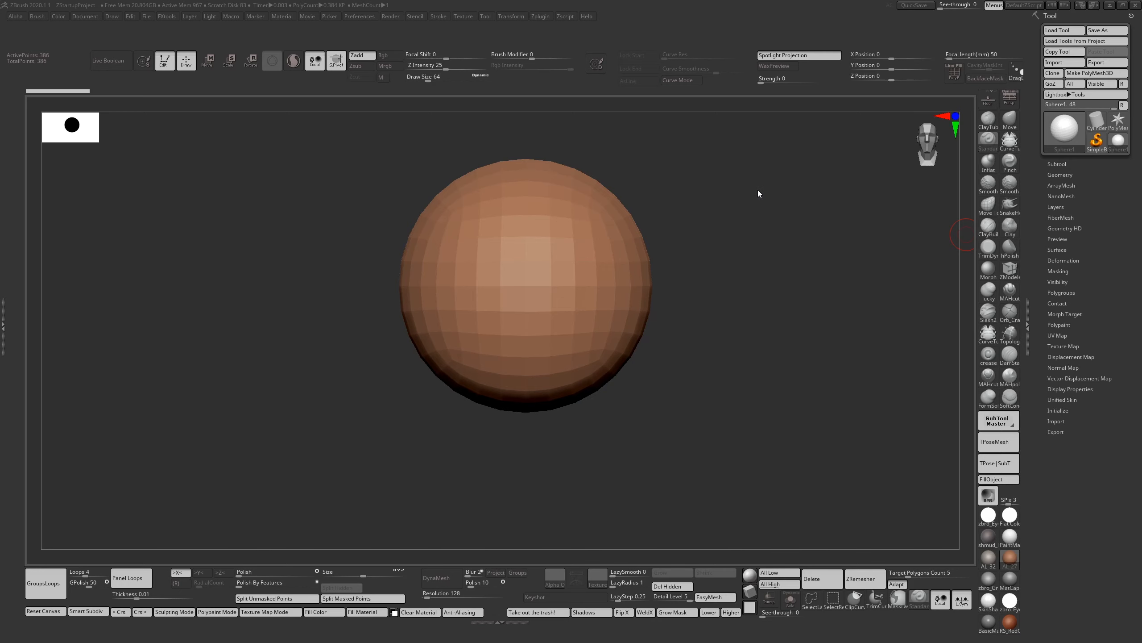
{"action": "key", "text": "space"}
{"action": "left_click", "coordinate": [366, 17]}
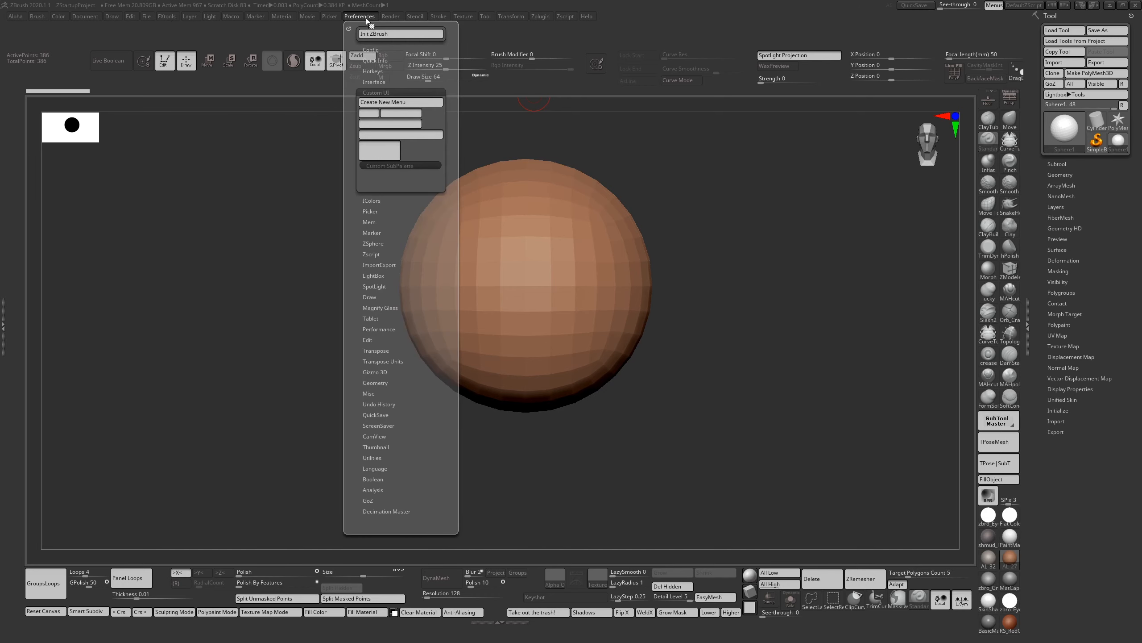
{"action": "left_click", "coordinate": [375, 102]}
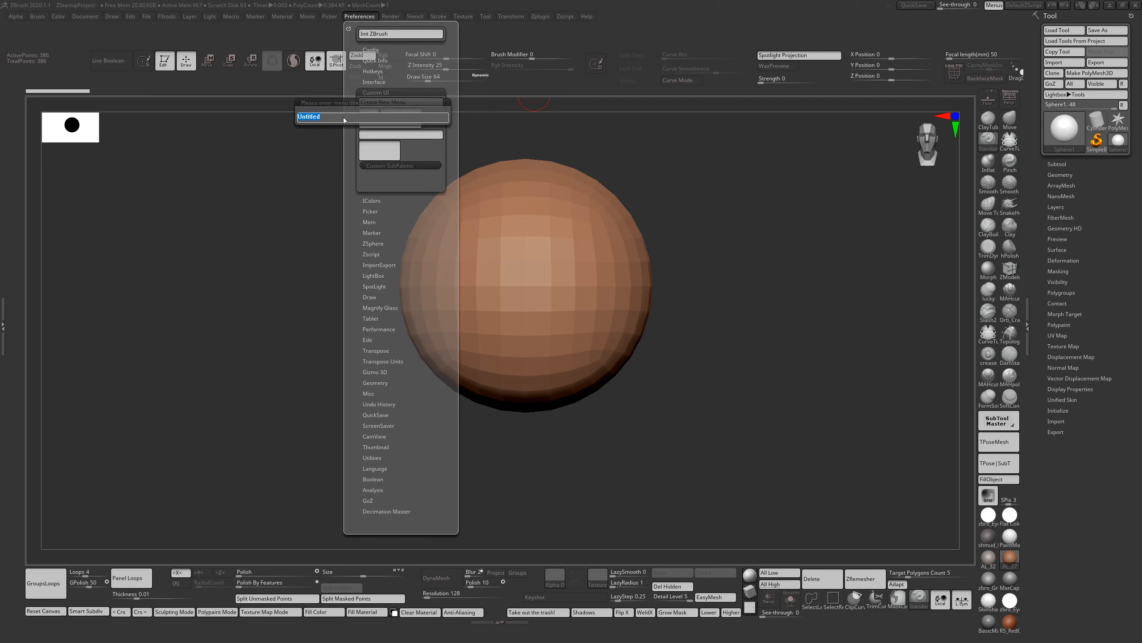
{"action": "type", "text": "test"}
{"action": "key", "text": "Return"}
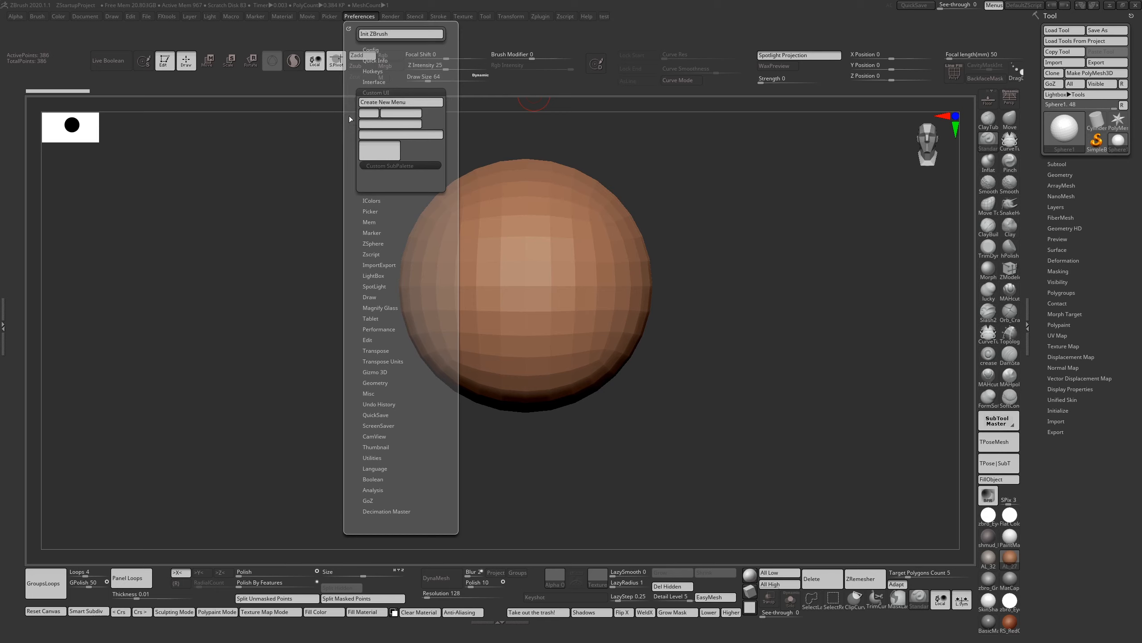
{"action": "left_click", "coordinate": [608, 19]}
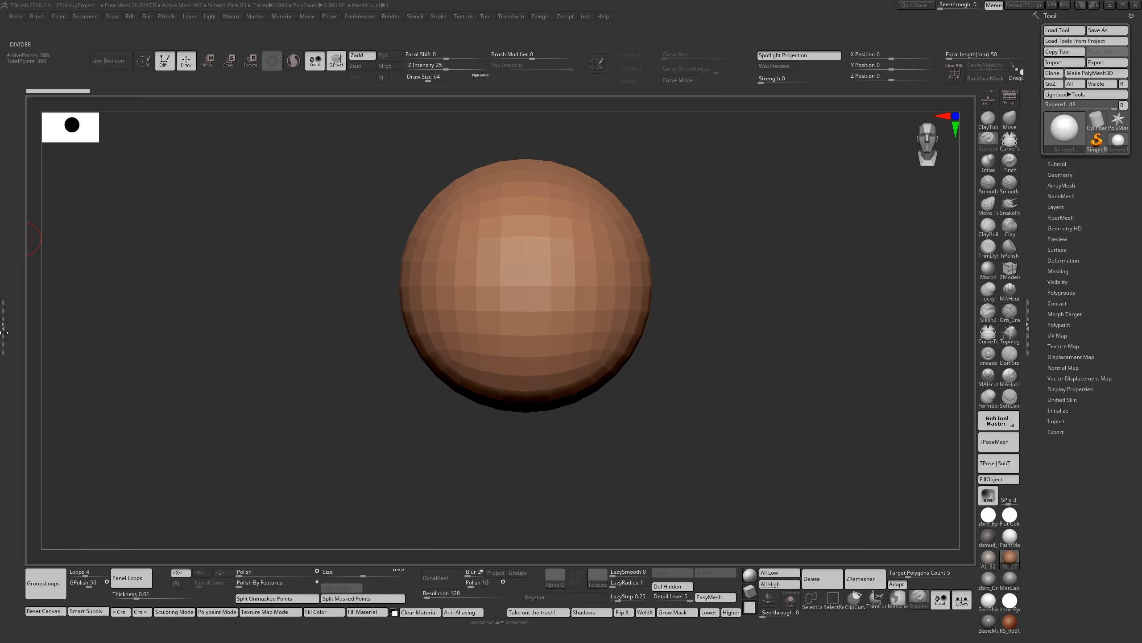
Step: Dock the test menu below Zplugin in the side tray and add the sphere tool from the Tool palette to it
{"action": "left_click", "coordinate": [4, 317]}
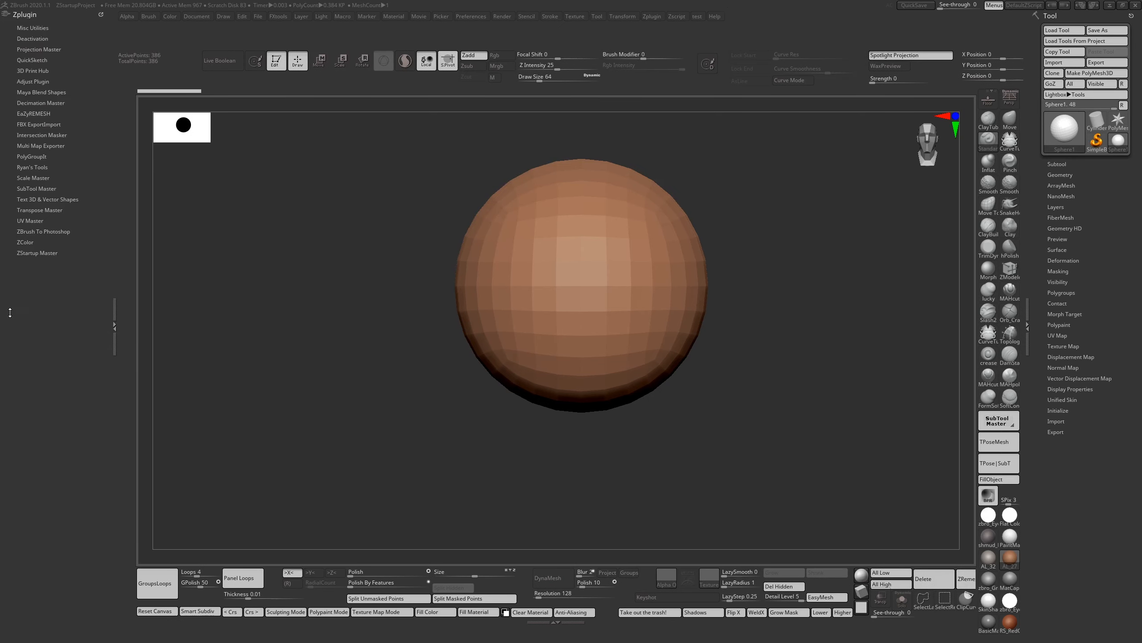
{"action": "left_click_drag", "start_coordinate": [702, 19], "coordinate": [6, 304]}
{"action": "left_click", "coordinate": [471, 17]}
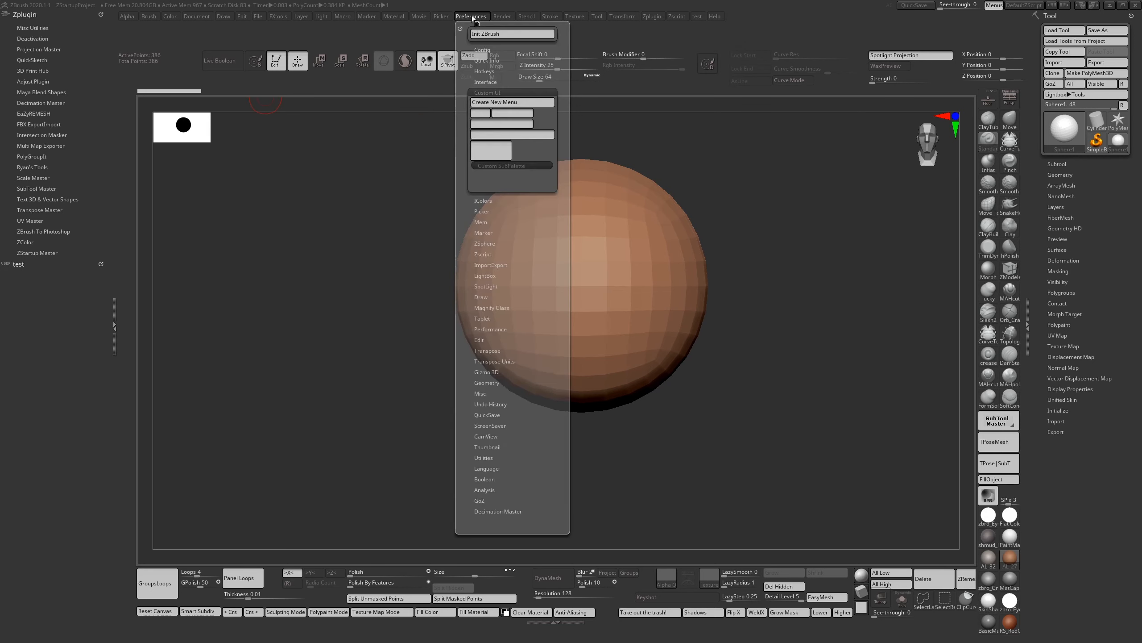
{"action": "left_click", "coordinate": [487, 50]}
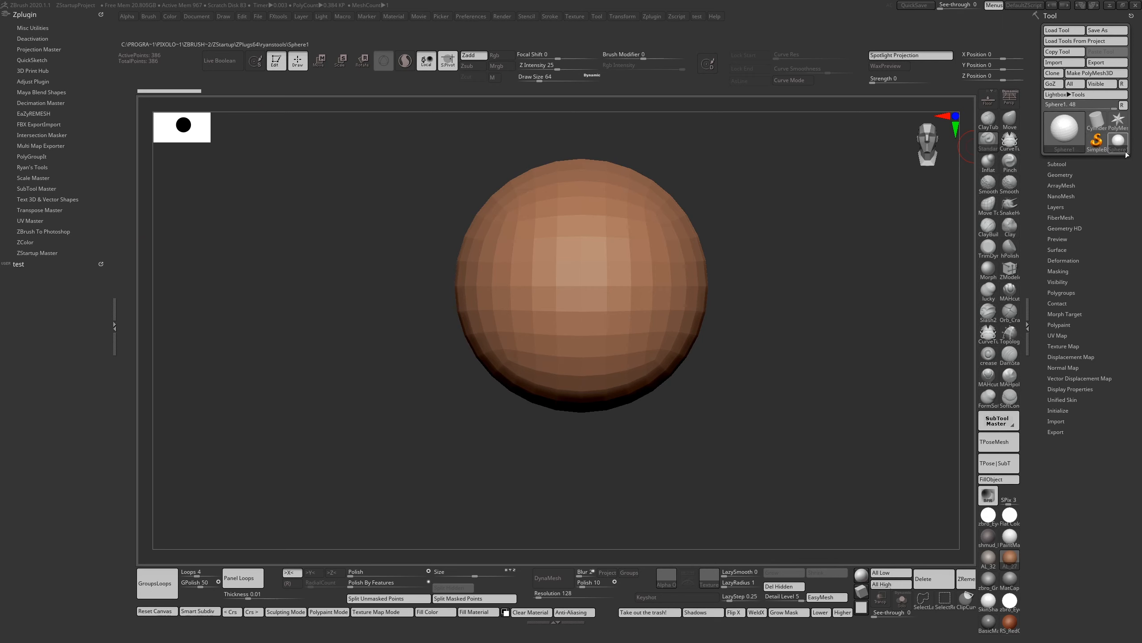
{"action": "left_click_drag", "start_coordinate": [1117, 144], "coordinate": [32, 277], "text": "ctrl+alt"}
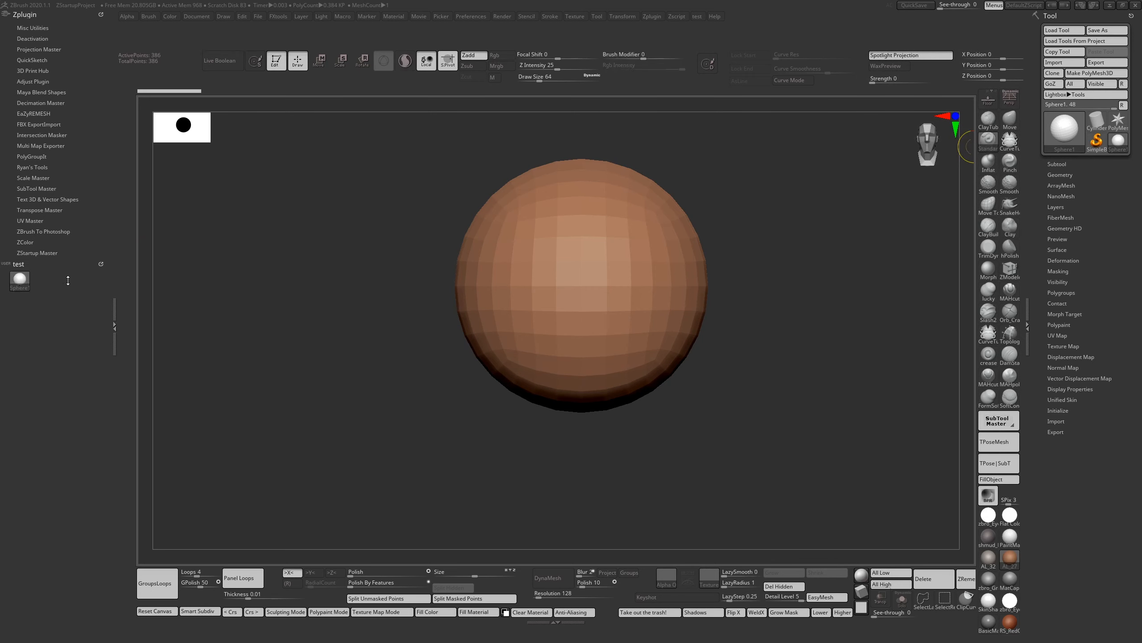
Step: Store the interface configuration with the docked test menu through the Config preferences
{"action": "left_click", "coordinate": [476, 17]}
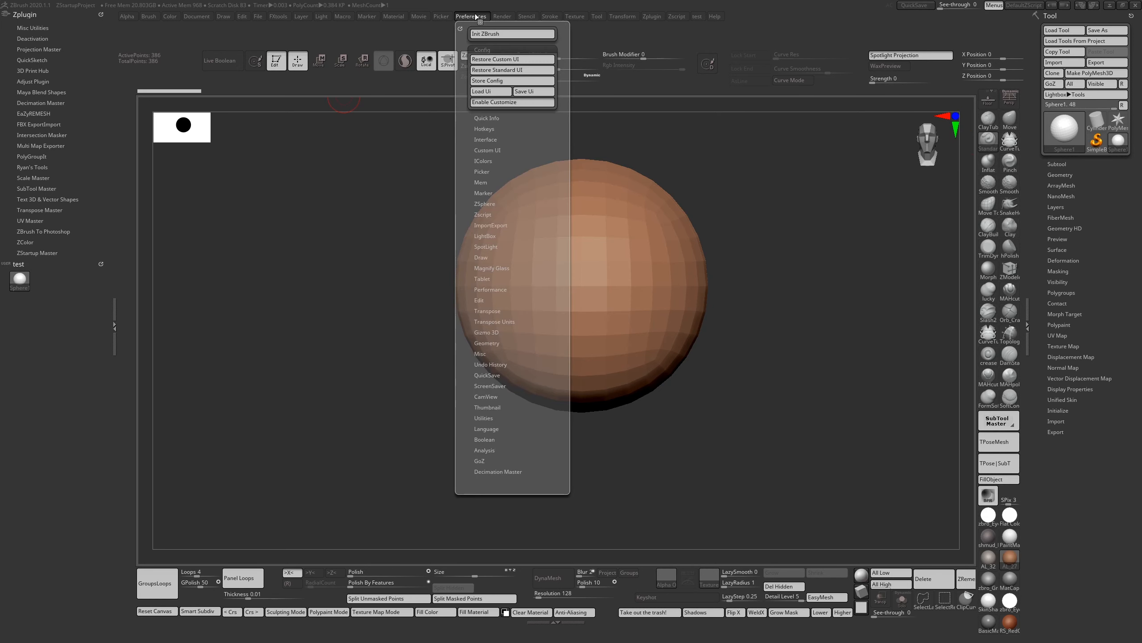
{"action": "left_click", "coordinate": [494, 82]}
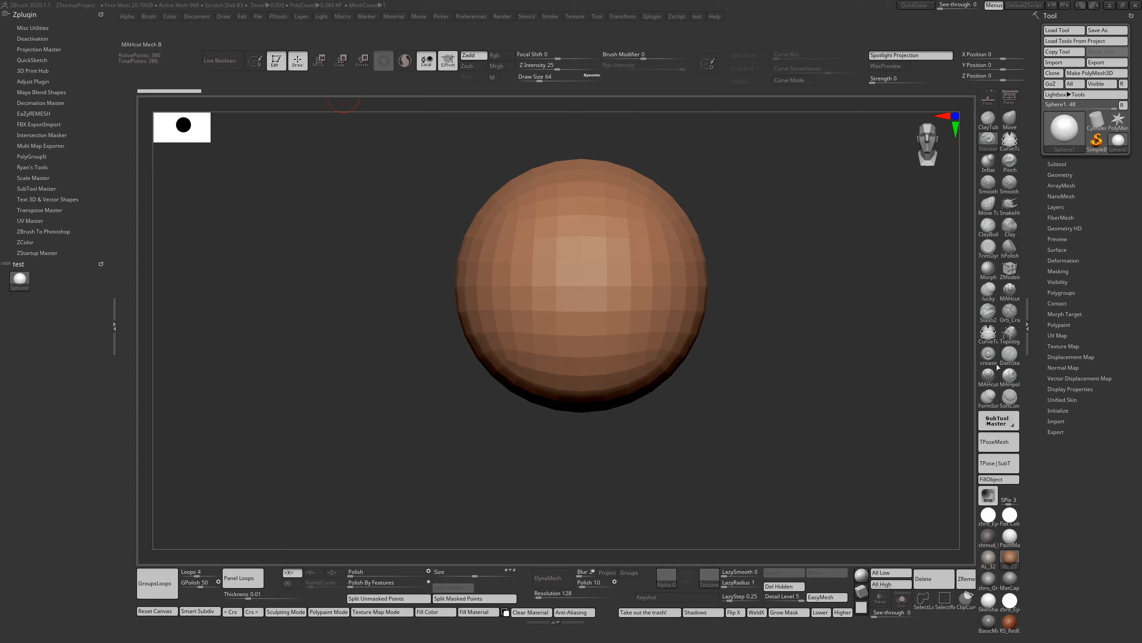
{"action": "left_click", "coordinate": [276, 17]}
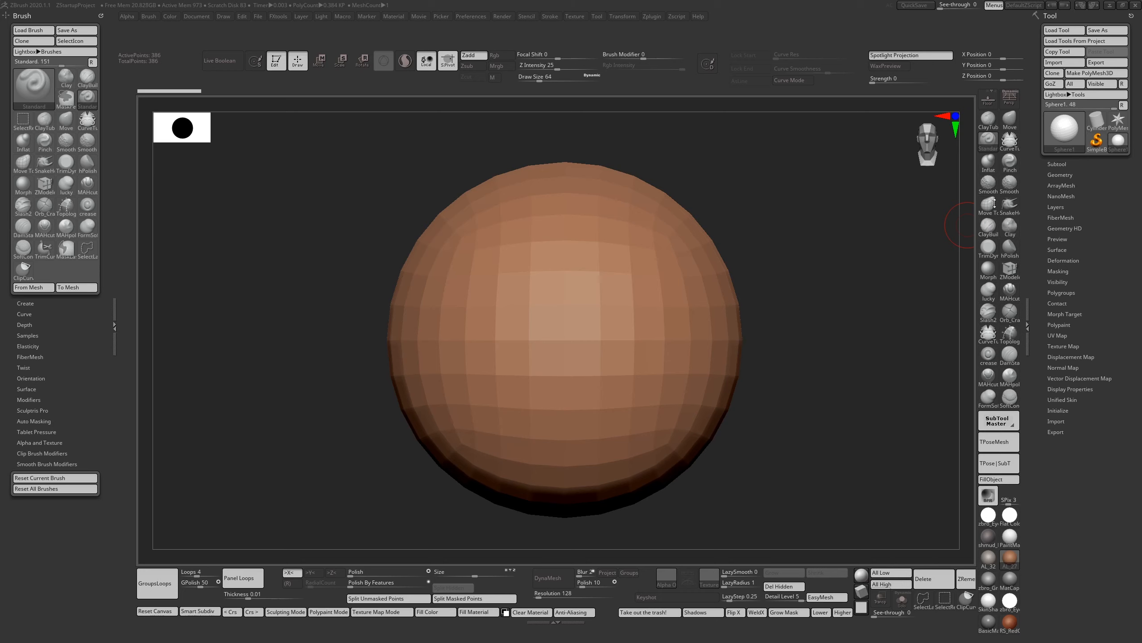
Step: Place the ClayBuildup brush on the upper shelf and return it to its original slot among the brushes
{"action": "mouse_move", "coordinate": [989, 229]}
{"action": "left_mouse_down", "text": "ctrl+alt"}
{"action": "mouse_move", "coordinate": [885, 251]}
{"action": "mouse_move", "coordinate": [18, 244]}
{"action": "mouse_move", "coordinate": [69, 335]}
{"action": "mouse_move", "coordinate": [940, 581]}
{"action": "mouse_move", "coordinate": [905, 152]}
{"action": "mouse_move", "coordinate": [403, 82]}
{"action": "mouse_move", "coordinate": [232, 82]}
{"action": "left_mouse_up", "text": "ctrl+alt"}
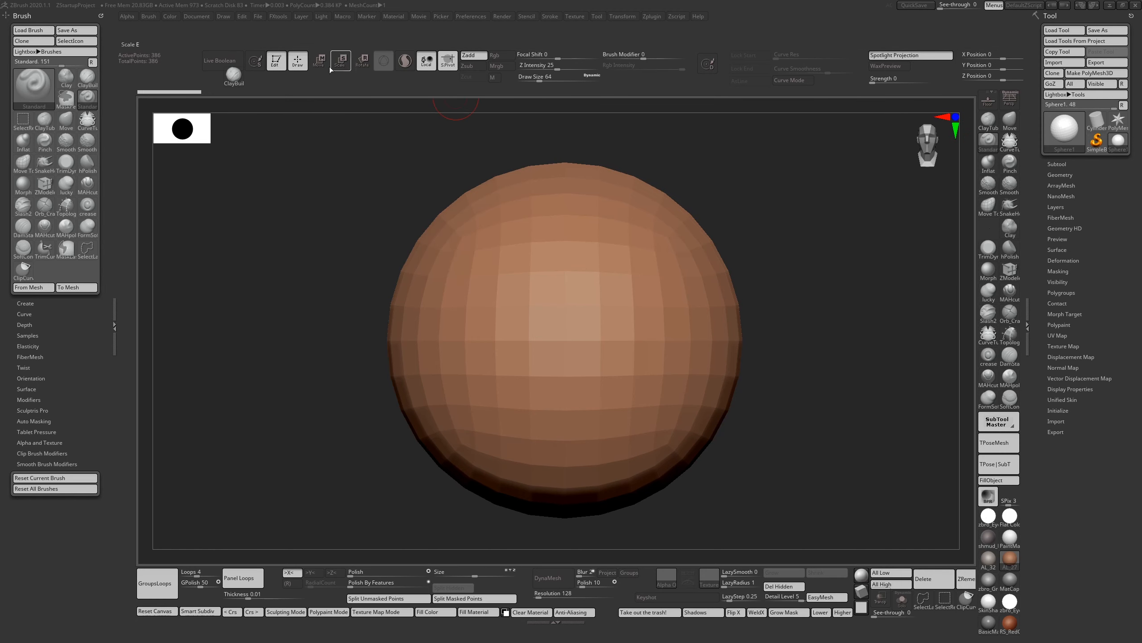
{"action": "mouse_move", "coordinate": [233, 74]}
{"action": "left_mouse_down", "text": "ctrl+alt"}
{"action": "mouse_move", "coordinate": [892, 286]}
{"action": "mouse_move", "coordinate": [988, 226]}
{"action": "left_mouse_up", "text": "ctrl+alt"}
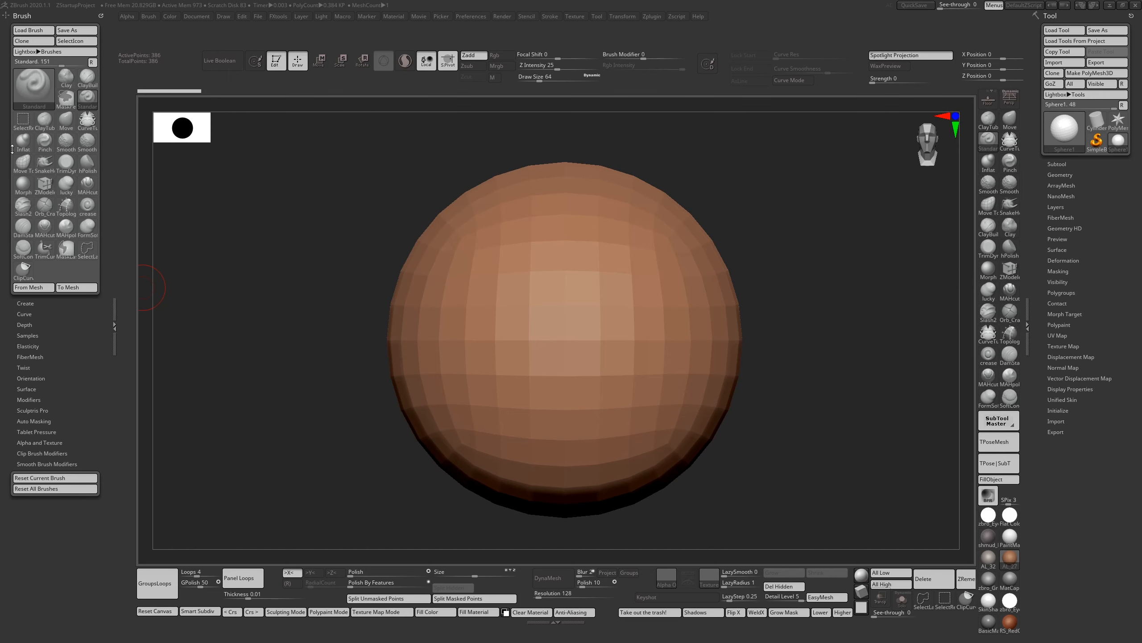
Step: Add the Orb_Cracks brush from the Brush palette to the upper shelf and turn off interface customization
{"action": "key", "text": "ctrl"}
{"action": "mouse_move", "coordinate": [96, 229]}
{"action": "left_mouse_down", "text": "ctrl+alt"}
{"action": "mouse_move", "coordinate": [254, 81]}
{"action": "mouse_move", "coordinate": [239, 83]}
{"action": "left_mouse_up", "text": "ctrl+alt"}
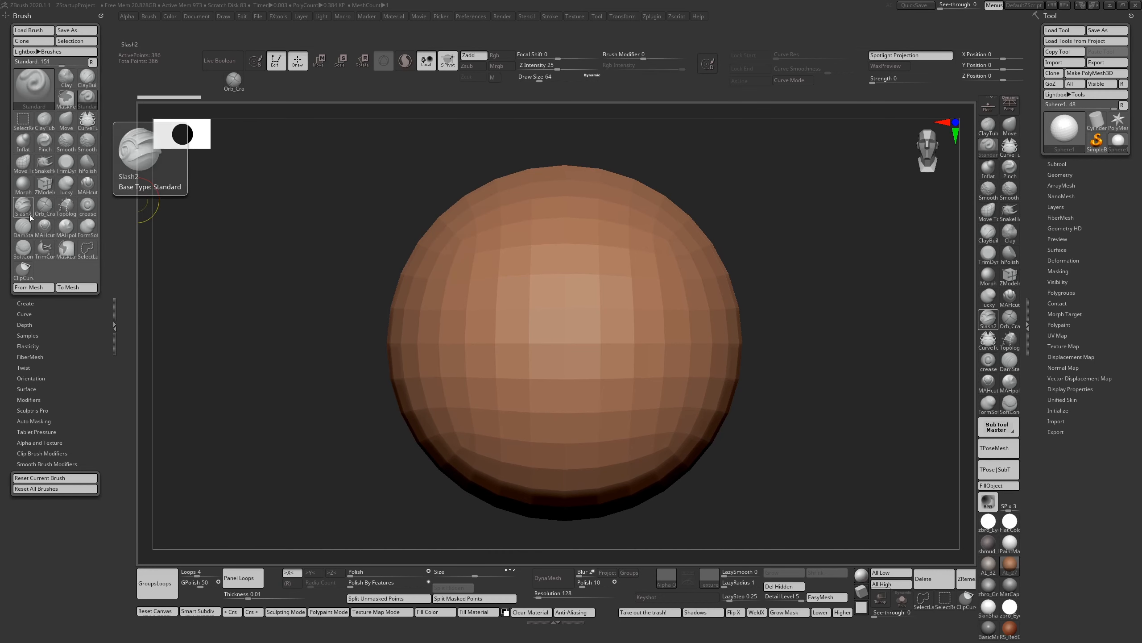
{"action": "left_click", "coordinate": [239, 83]}
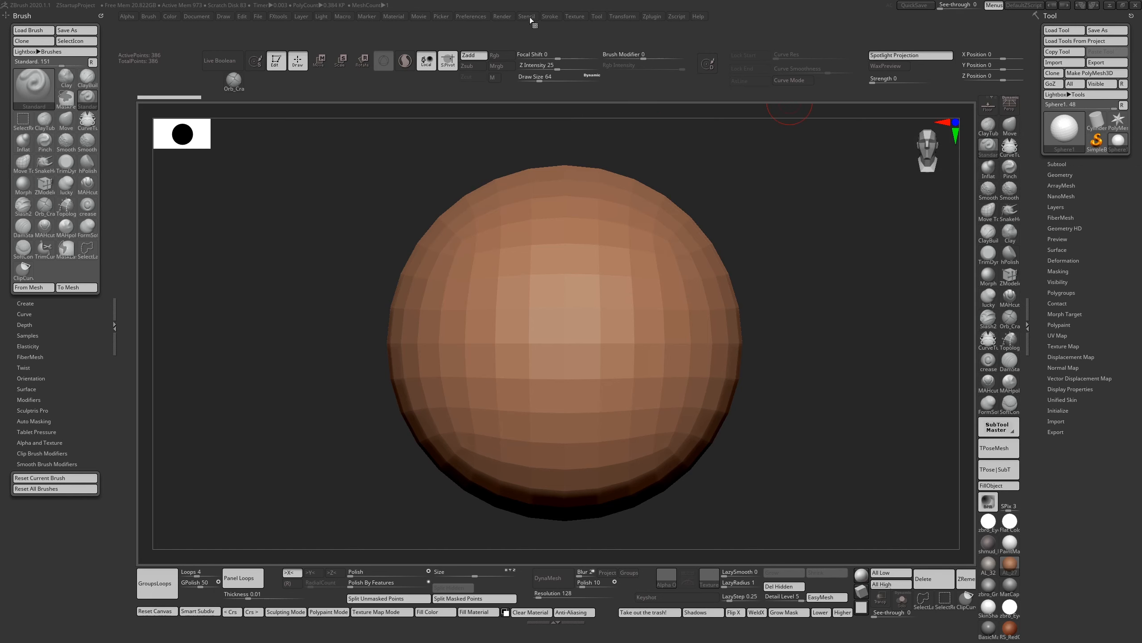
{"action": "left_click", "coordinate": [471, 16]}
{"action": "left_click", "coordinate": [511, 102]}
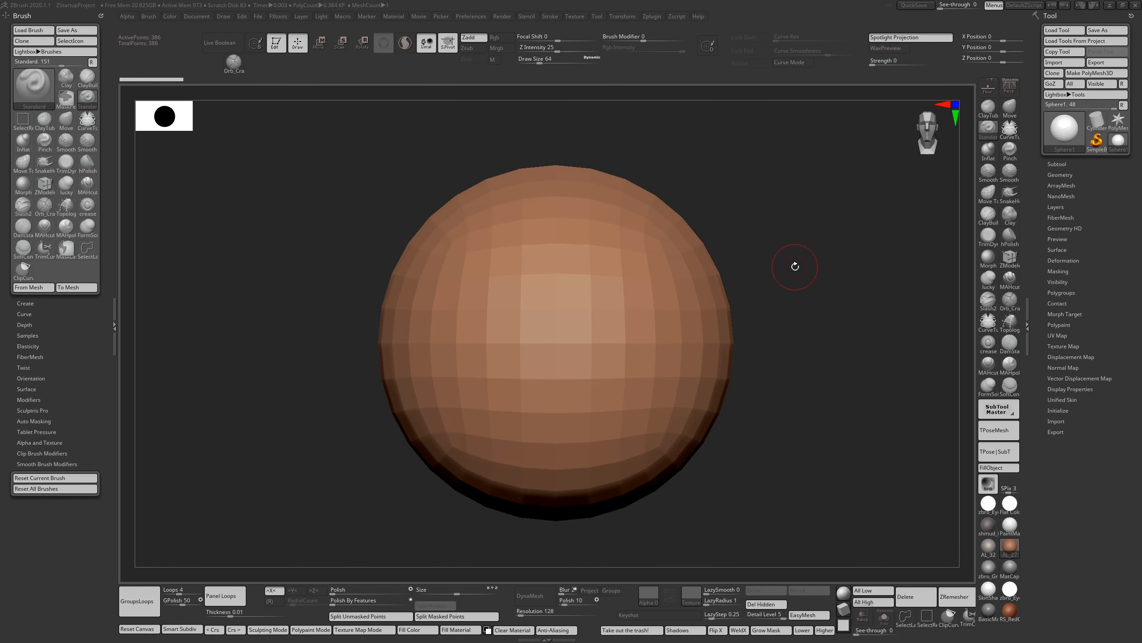
Step: Filter the brush library to names starting with M and select the Move Elastic brush
{"action": "key", "text": "b"}
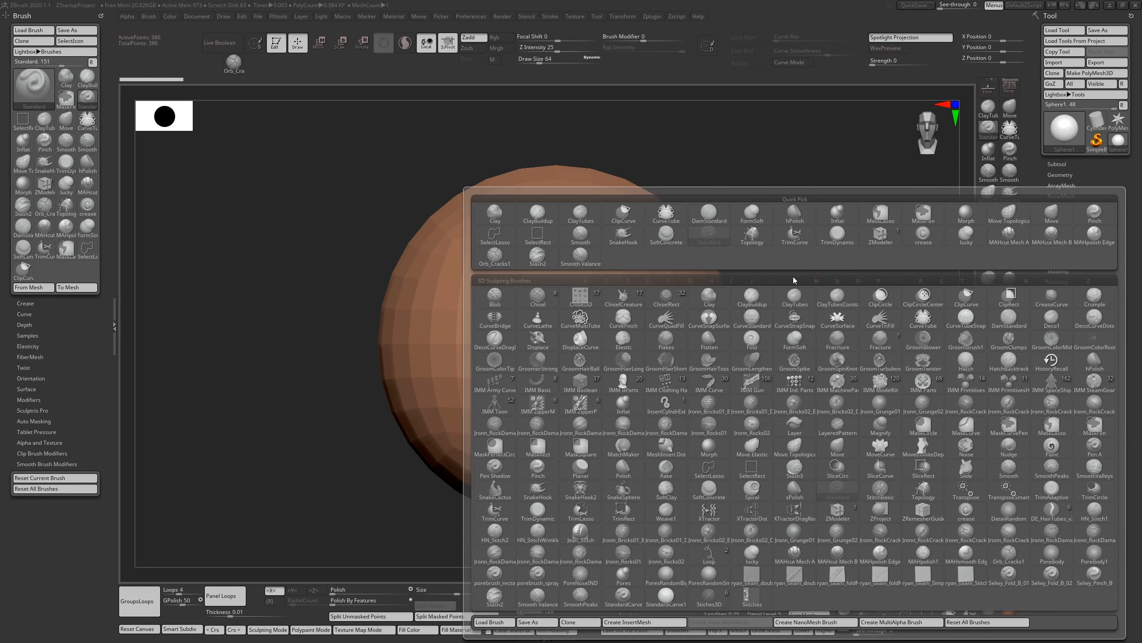
{"action": "key", "text": "m"}
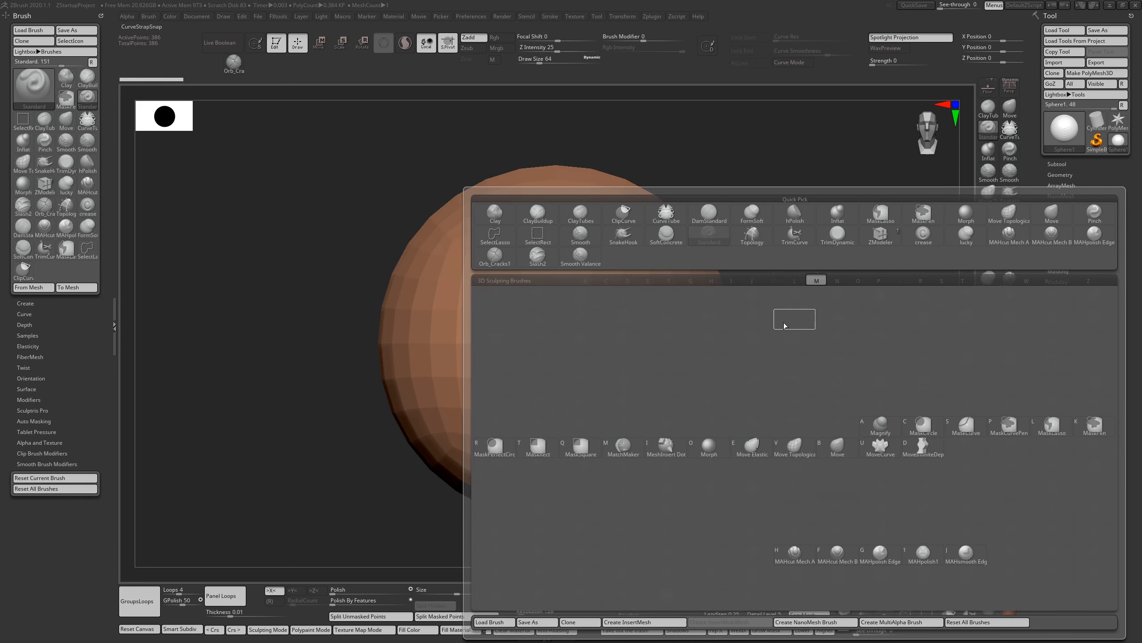
{"action": "left_click", "coordinate": [754, 447]}
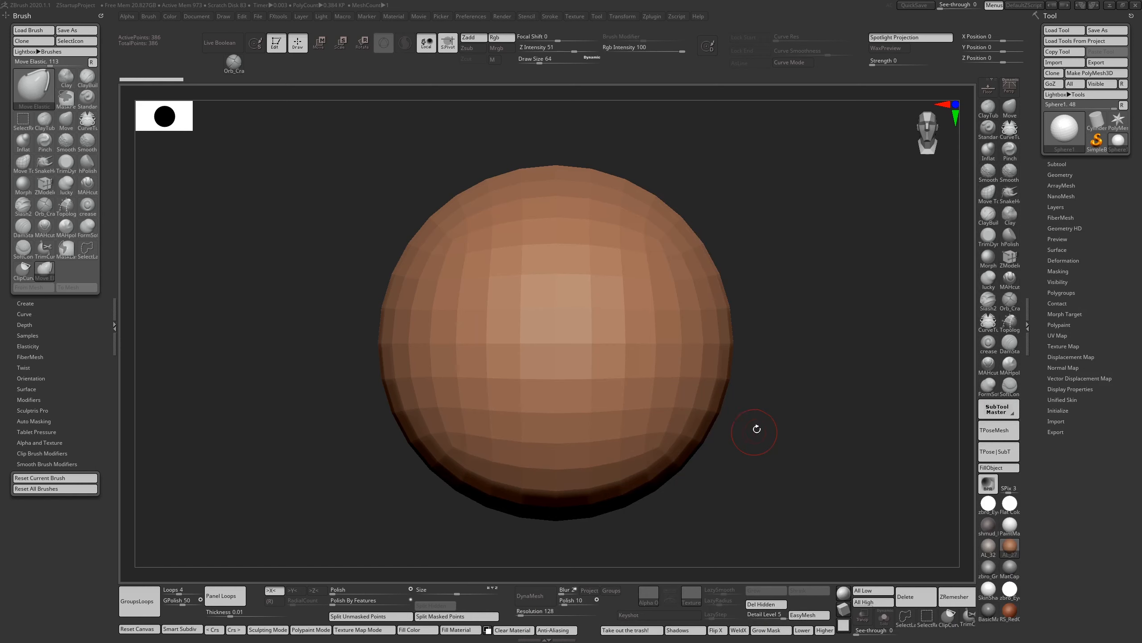
{"action": "left_click_drag", "start_coordinate": [829, 254], "coordinate": [841, 256], "text": "shift"}
Step: Start assigning a custom hotkey to the Standard brush and cancel the assignment
{"action": "left_click", "coordinate": [989, 130], "text": "ctrl+alt"}
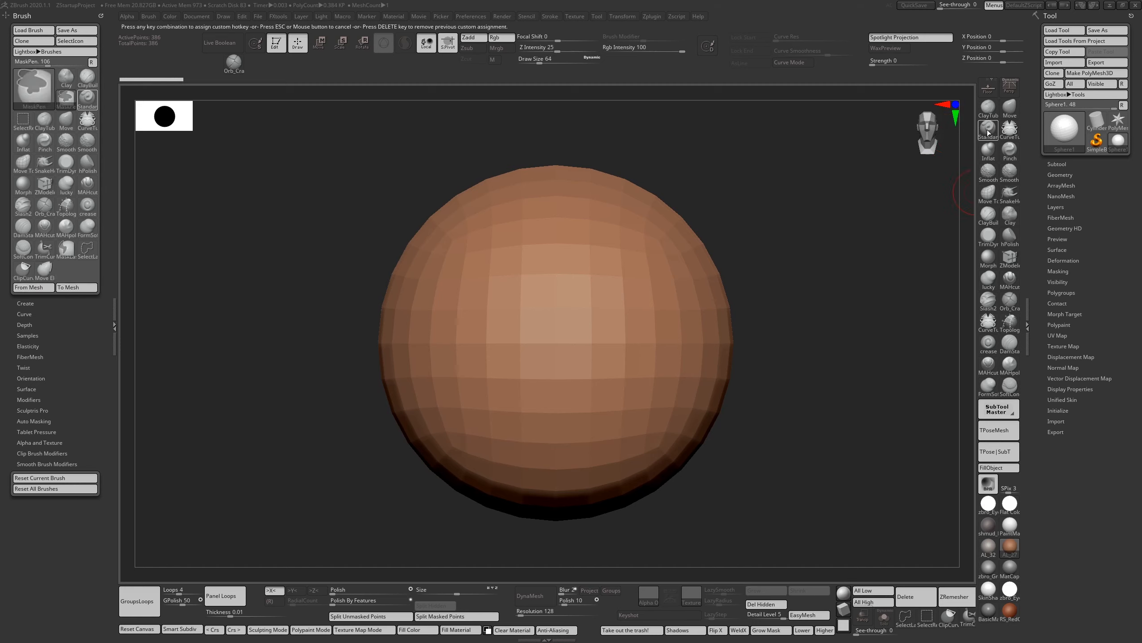
{"action": "key", "text": "Escape"}
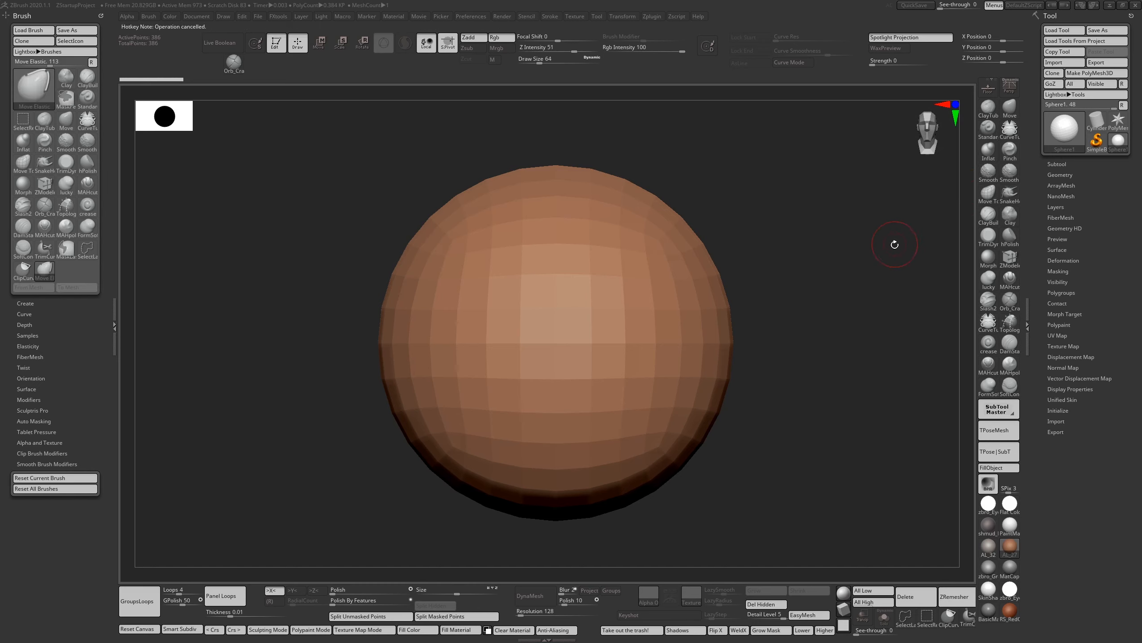
Step: Switch in turn to the Standard, ClayBuildup, Move and Move Topological brushes through their assigned hotkeys
{"action": "key", "text": "1"}
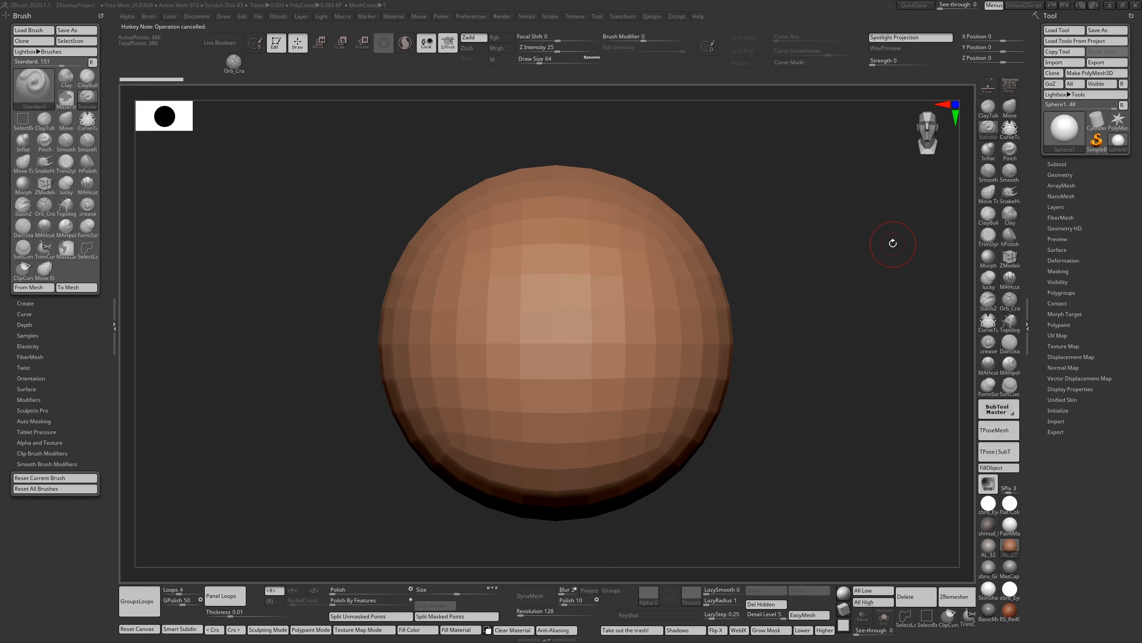
{"action": "key", "text": "2"}
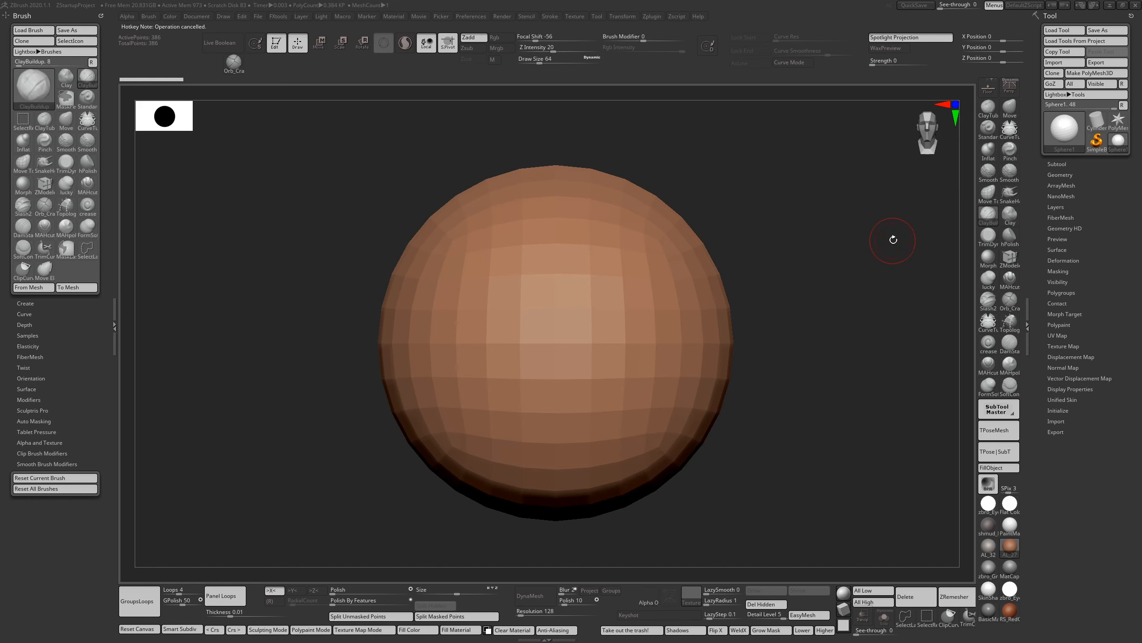
{"action": "key", "text": "3"}
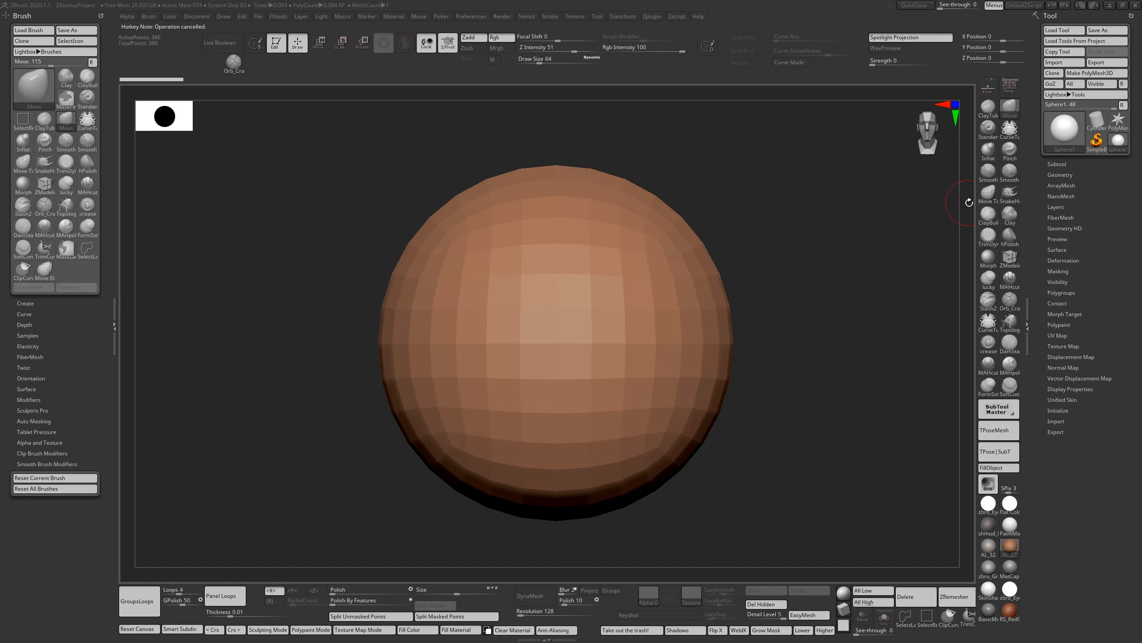
{"action": "key", "text": "4"}
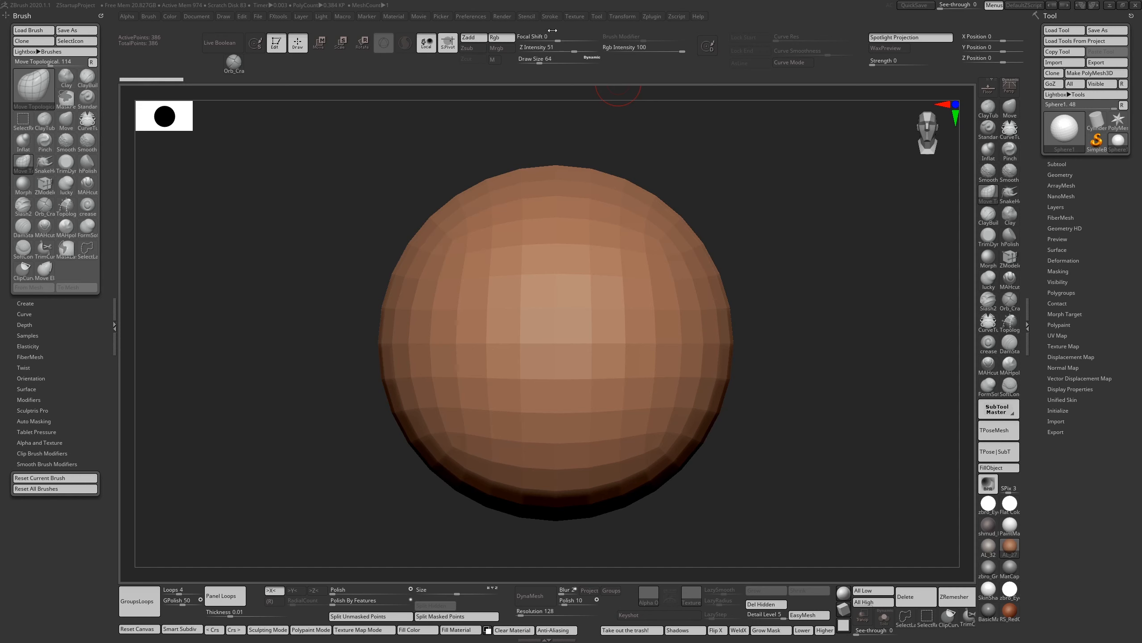
Step: Store the current hotkeys as the startup hotkeys
{"action": "left_click", "coordinate": [481, 17]}
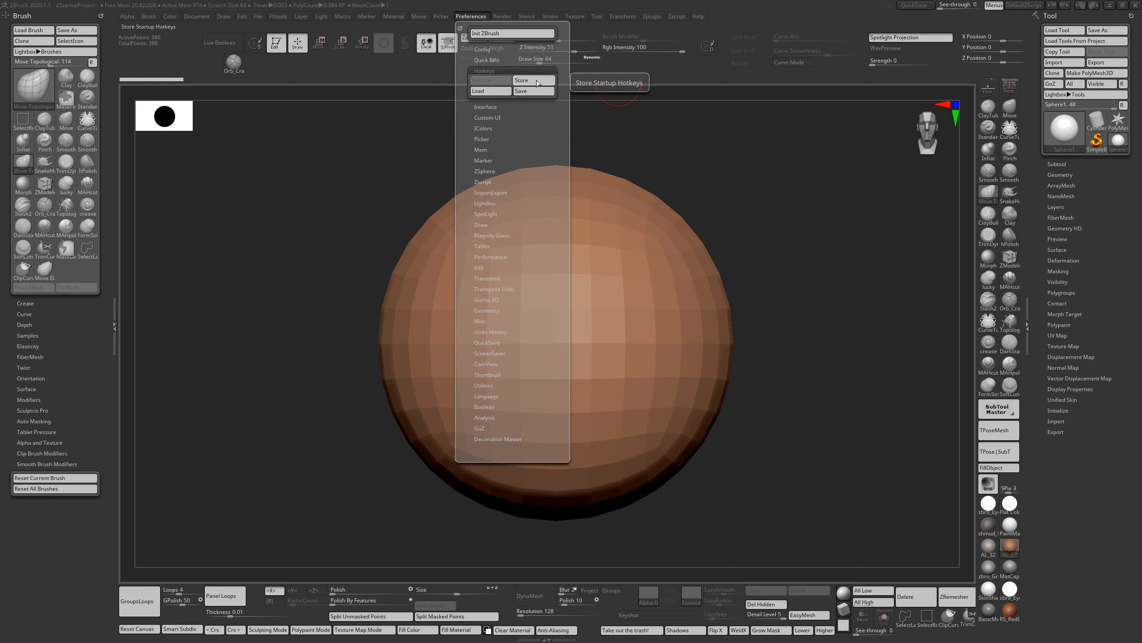
{"action": "left_click", "coordinate": [537, 84]}
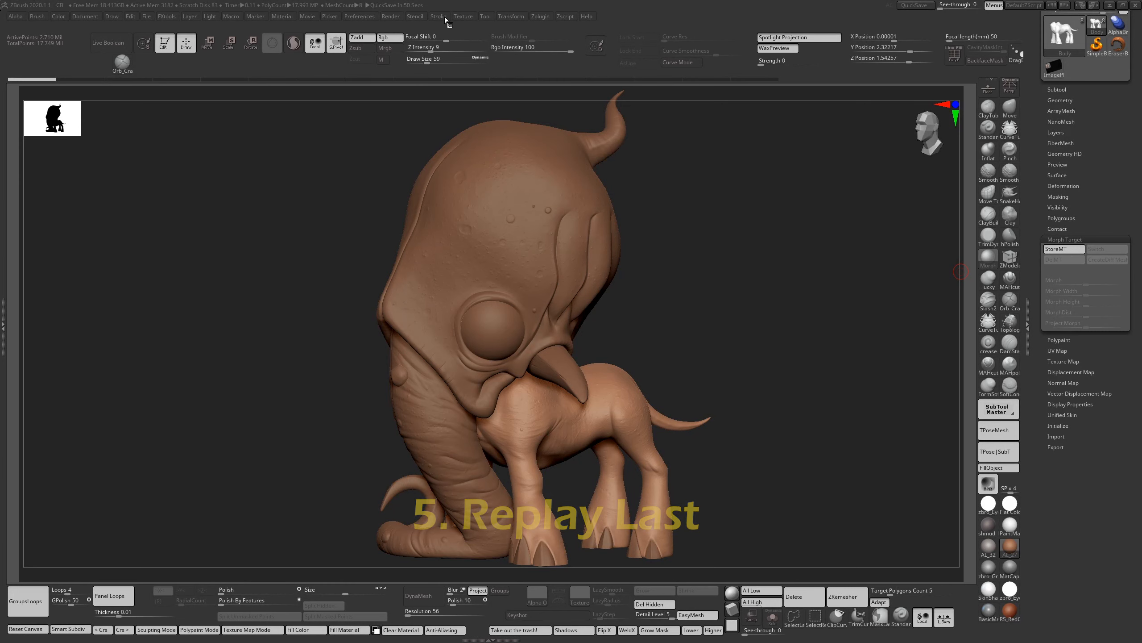
Step: Run the Replay Last stroke modifier on the creature's body
{"action": "left_click", "coordinate": [439, 16]}
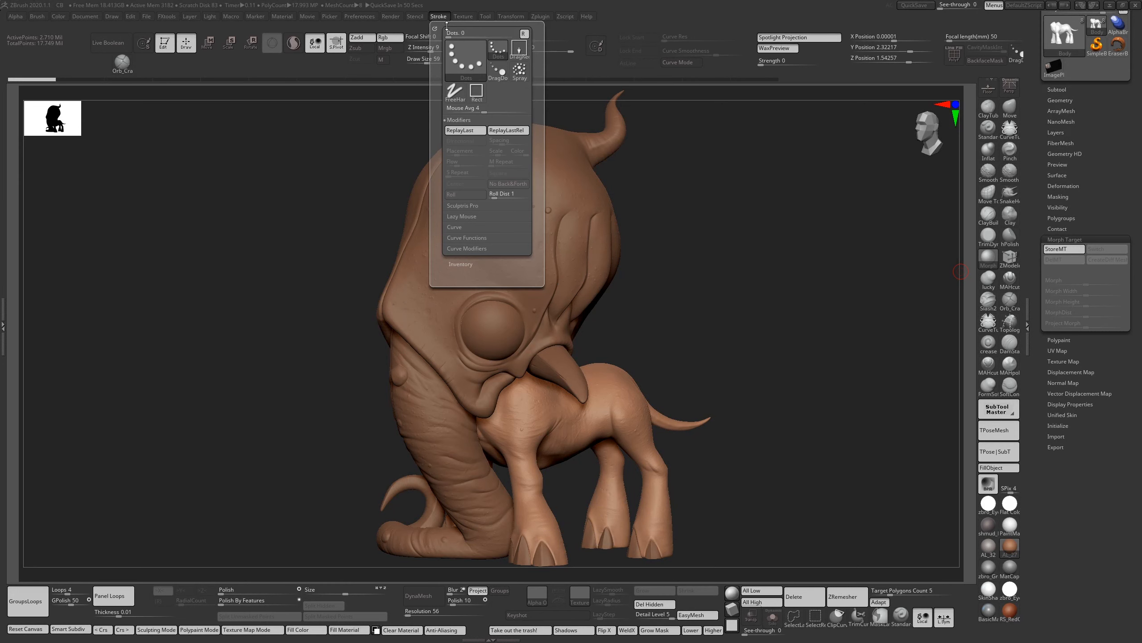
{"action": "left_click", "coordinate": [459, 130]}
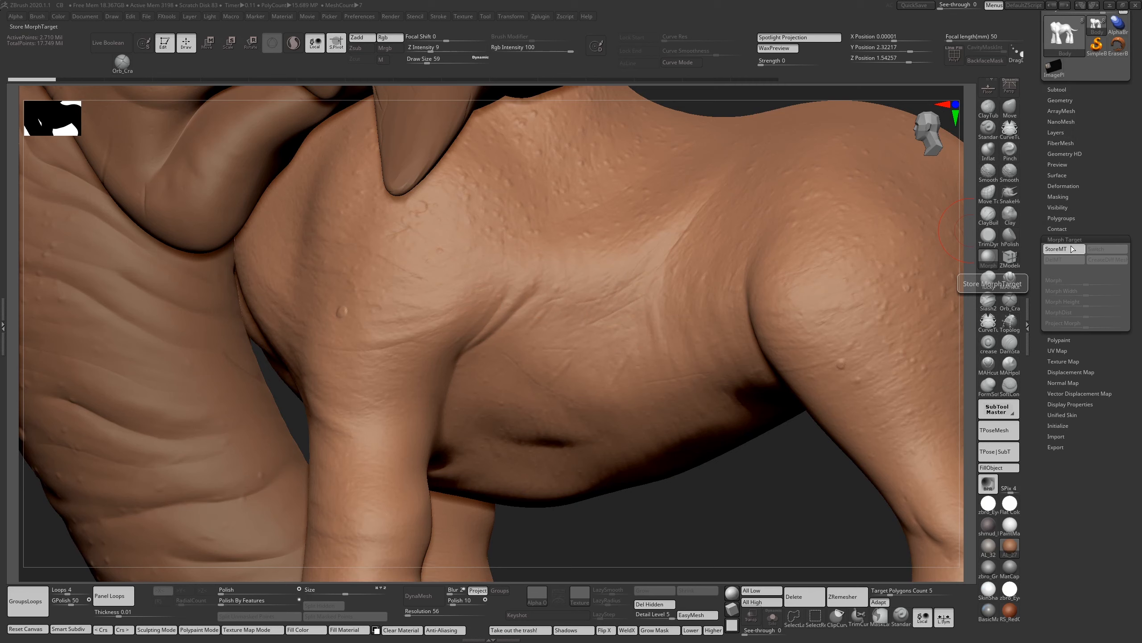
Step: Store a morph target for the body and carve creases behind the front leg with the Dam Standard brush
{"action": "left_click", "coordinate": [1073, 249]}
{"action": "key", "text": "shift+d"}
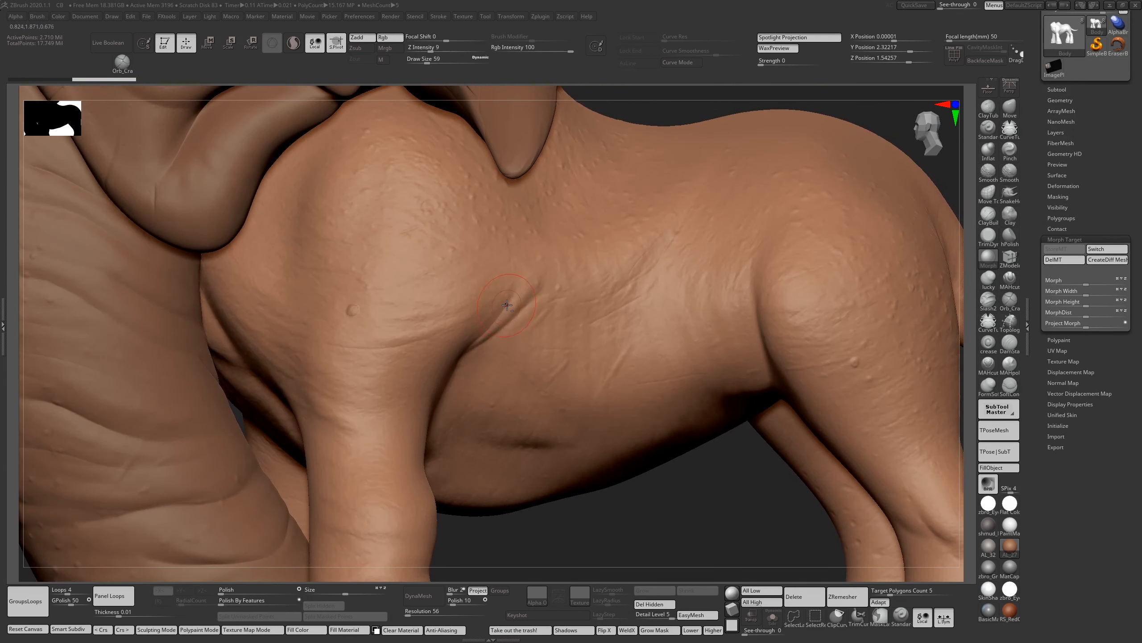
{"action": "key", "text": "b"}
{"action": "key", "text": "d"}
{"action": "key", "text": "s"}
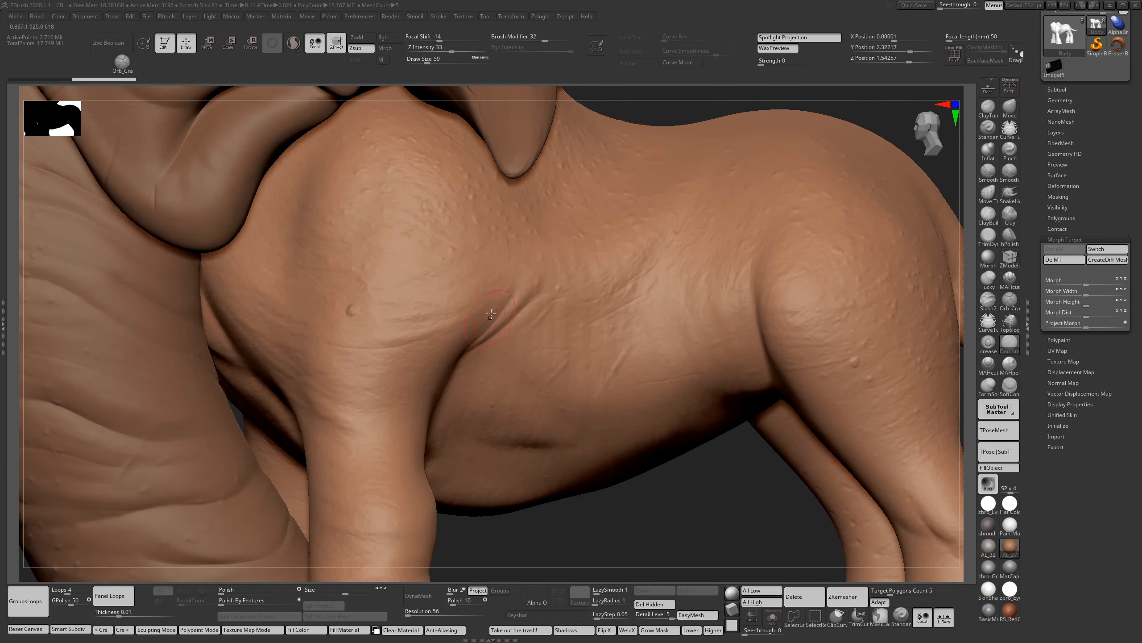
{"action": "left_click_drag", "start_coordinate": [527, 256], "coordinate": [498, 315]}
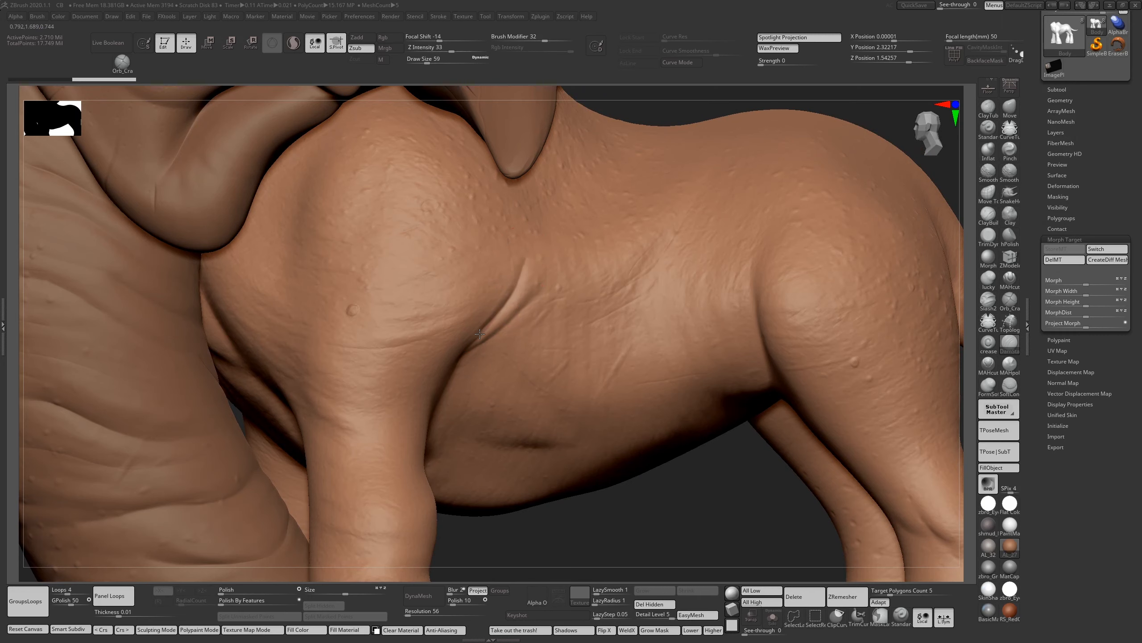
{"action": "left_click_drag", "start_coordinate": [537, 271], "coordinate": [520, 302]}
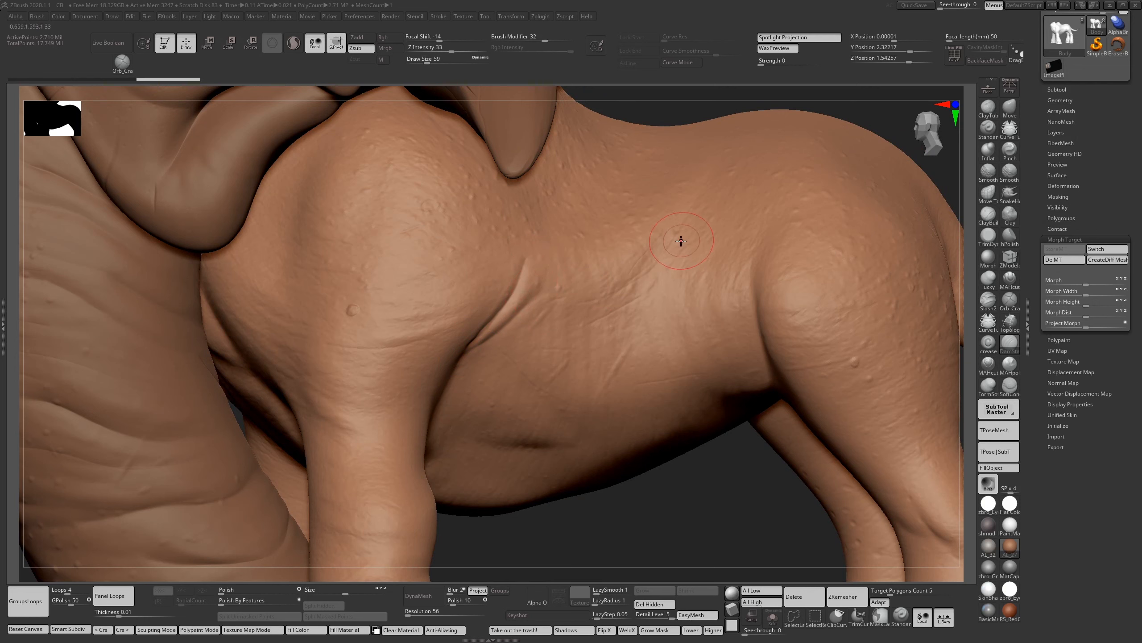
Step: Tighten the crease behind the front leg with strokes of the Pinch brush
{"action": "key", "text": "b"}
{"action": "key", "text": "p"}
{"action": "key", "text": "i"}
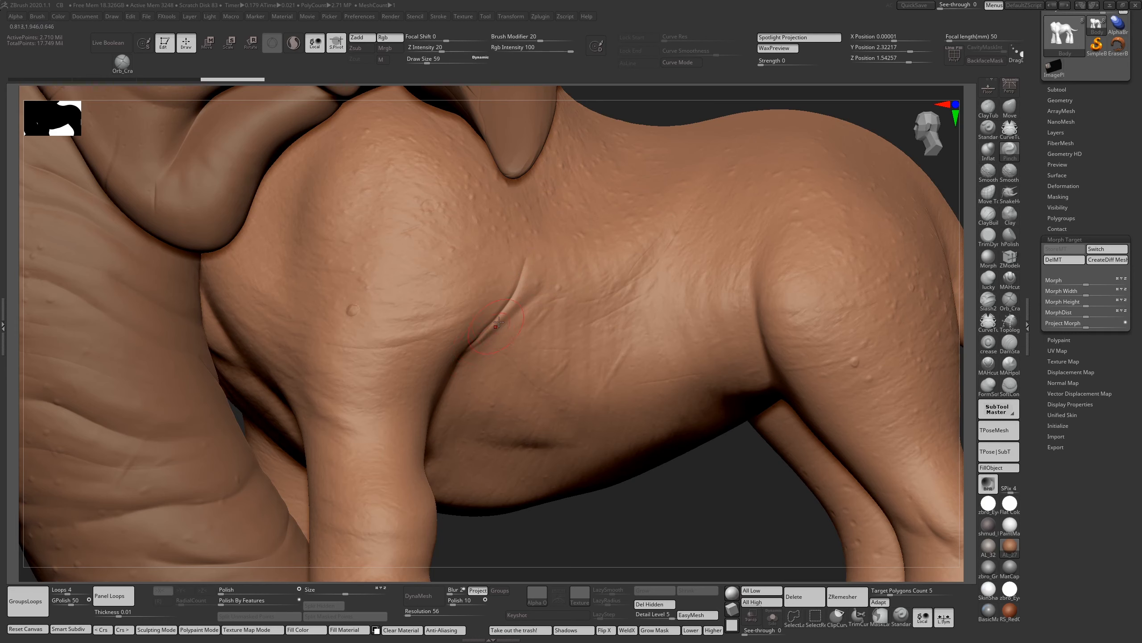
{"action": "mouse_move", "coordinate": [549, 205]}
{"action": "left_mouse_down"}
{"action": "mouse_move", "coordinate": [532, 271]}
{"action": "mouse_move", "coordinate": [472, 357]}
{"action": "left_mouse_up"}
{"action": "left_click_drag", "start_coordinate": [528, 271], "coordinate": [470, 349]}
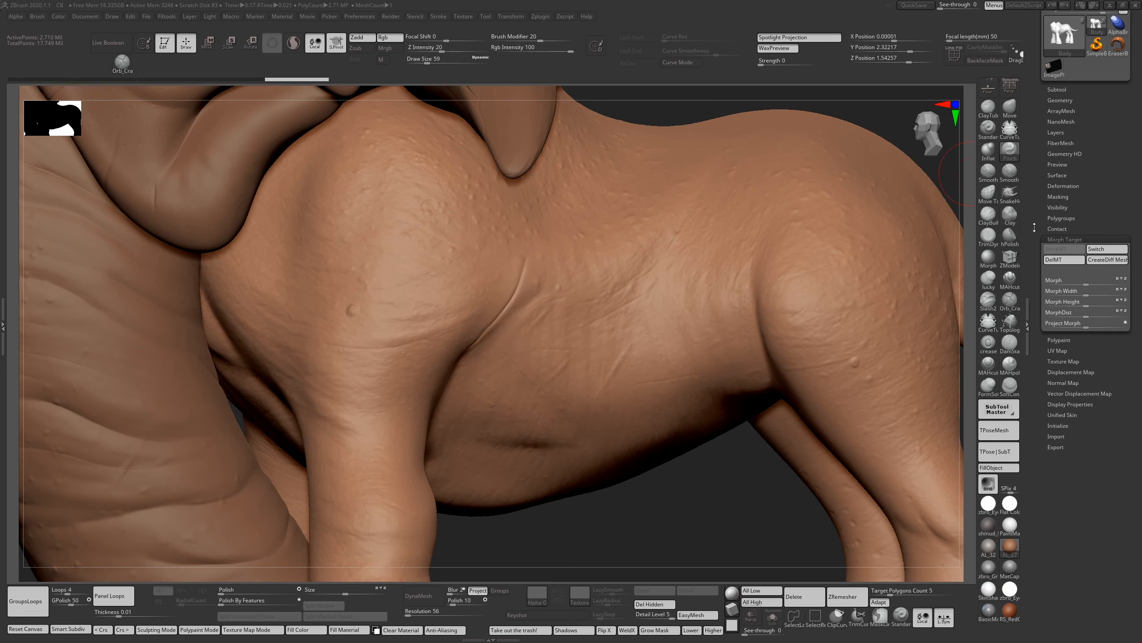
Step: Brush along the crease behind the front leg with the Morph brush to fade it toward the stored morph target
{"action": "left_click", "coordinate": [991, 261]}
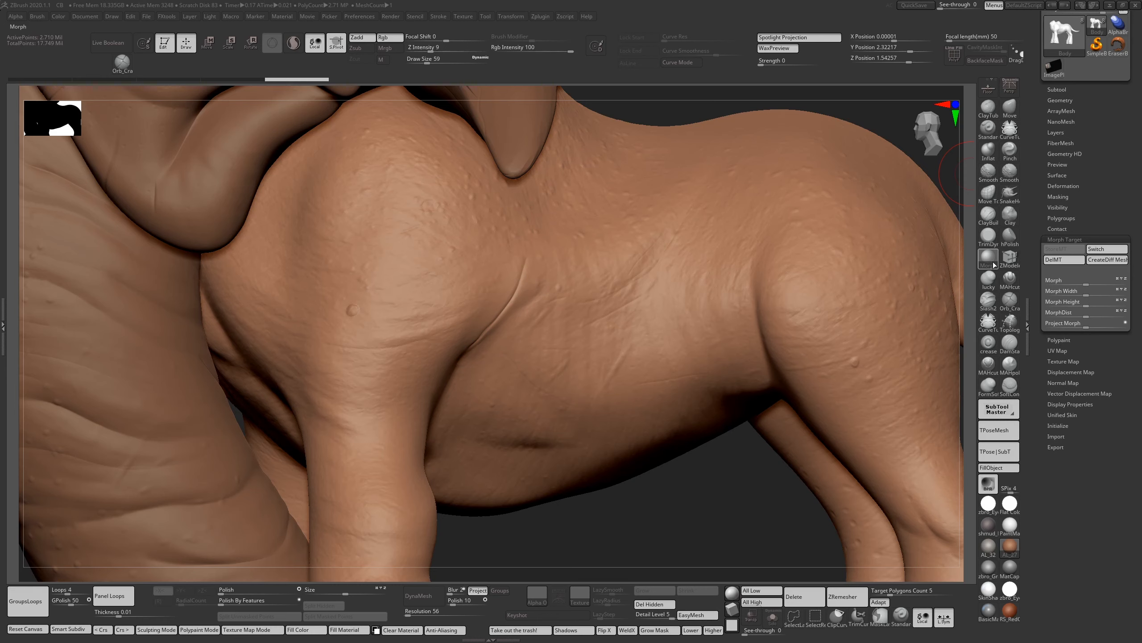
{"action": "left_click_drag", "start_coordinate": [520, 275], "coordinate": [517, 277]}
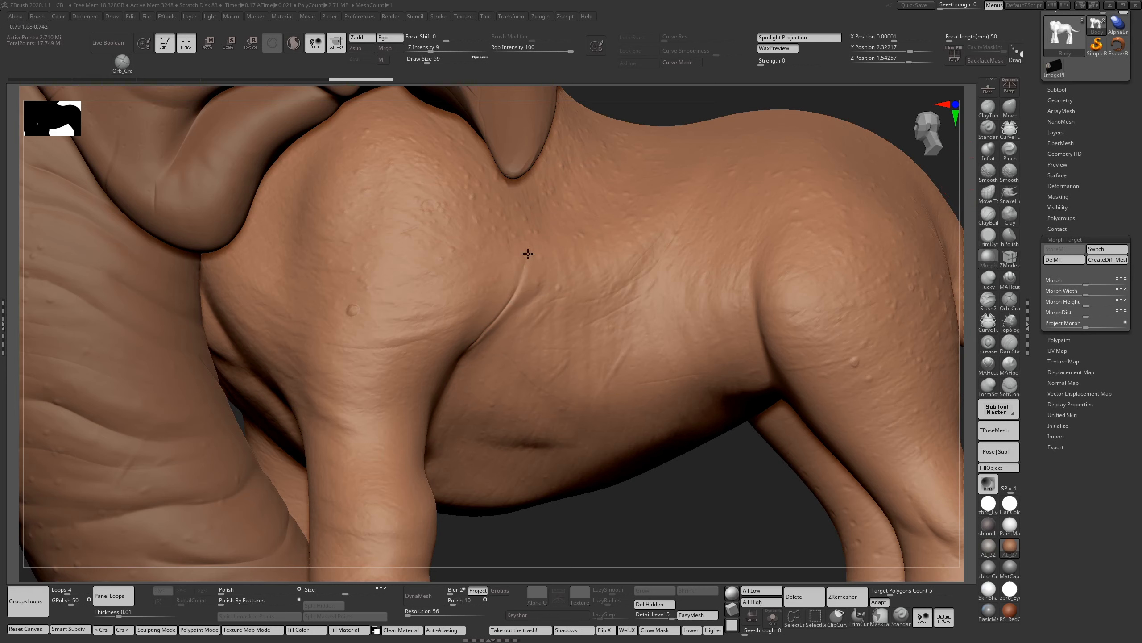
{"action": "key", "text": "ctrl+shift+z"}
{"action": "key", "text": "ctrl+shift+z"}
{"action": "key", "text": "ctrl+shift+z"}
{"action": "left_click_drag", "start_coordinate": [482, 335], "coordinate": [483, 330]}
{"action": "mouse_move", "coordinate": [526, 270]}
{"action": "left_mouse_down"}
{"action": "mouse_move", "coordinate": [502, 315]}
{"action": "mouse_move", "coordinate": [523, 275]}
{"action": "left_mouse_up"}
{"action": "left_click_drag", "start_coordinate": [479, 341], "coordinate": [527, 261]}
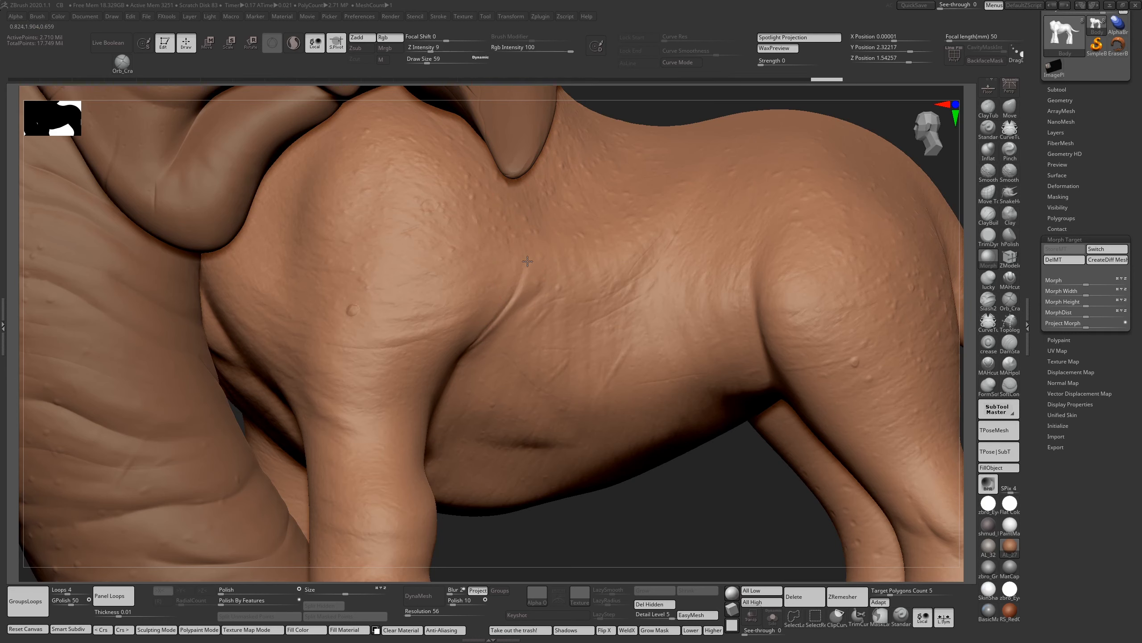
{"action": "left_click_drag", "start_coordinate": [501, 318], "coordinate": [526, 269]}
{"action": "left_click", "coordinate": [519, 287]}
Step: Compare the body's earliest undo history state with its latest one
{"action": "left_click", "coordinate": [32, 90]}
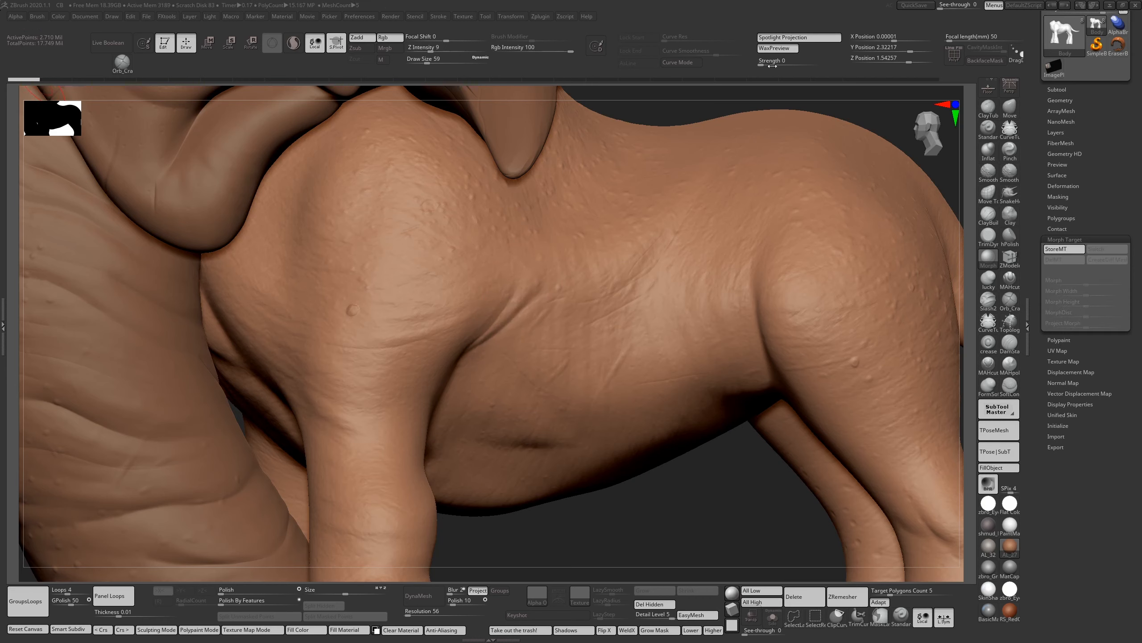
{"action": "left_click", "coordinate": [933, 85]}
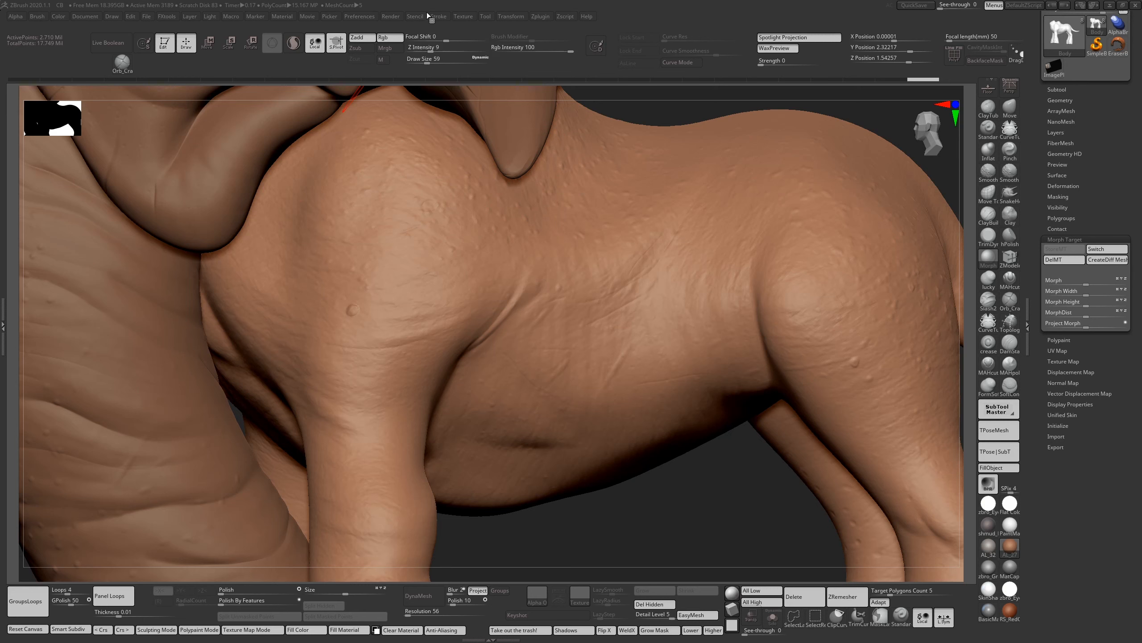
Step: Select the ClayBuildup brush and try a stroke across the middle of the flank
{"action": "left_click", "coordinate": [444, 18]}
{"action": "key", "text": "b"}
{"action": "key", "text": "c"}
{"action": "key", "text": "b"}
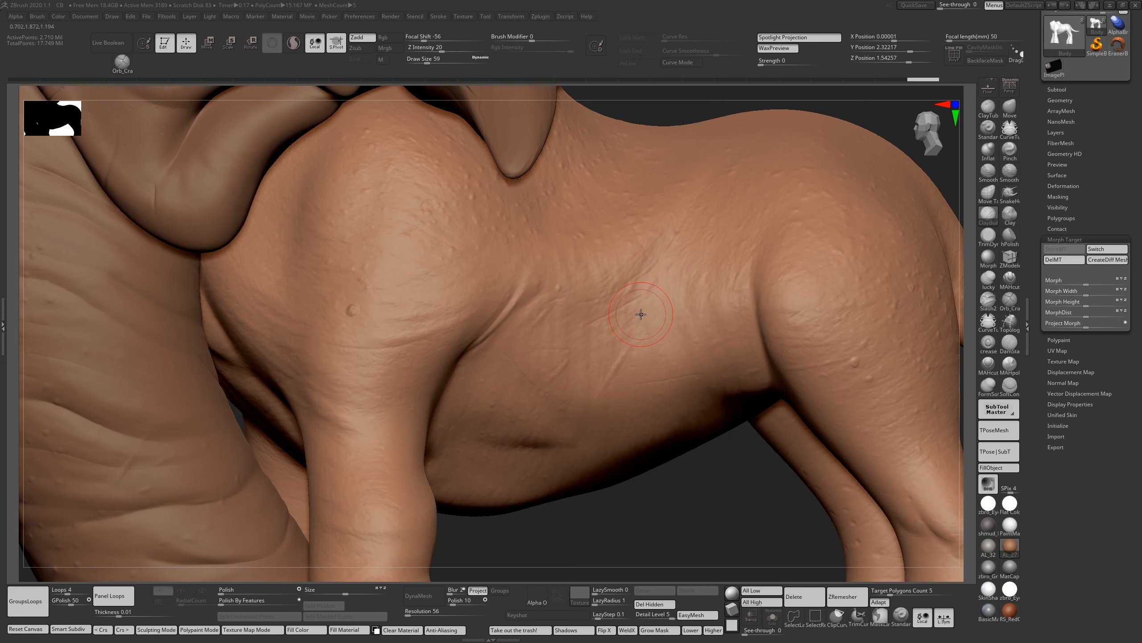
{"action": "left_click_drag", "start_coordinate": [639, 312], "coordinate": [577, 337]}
Step: Set the draw size to 22 and dab small bumps over the flank, shoulder and front leg
{"action": "key", "text": "s"}
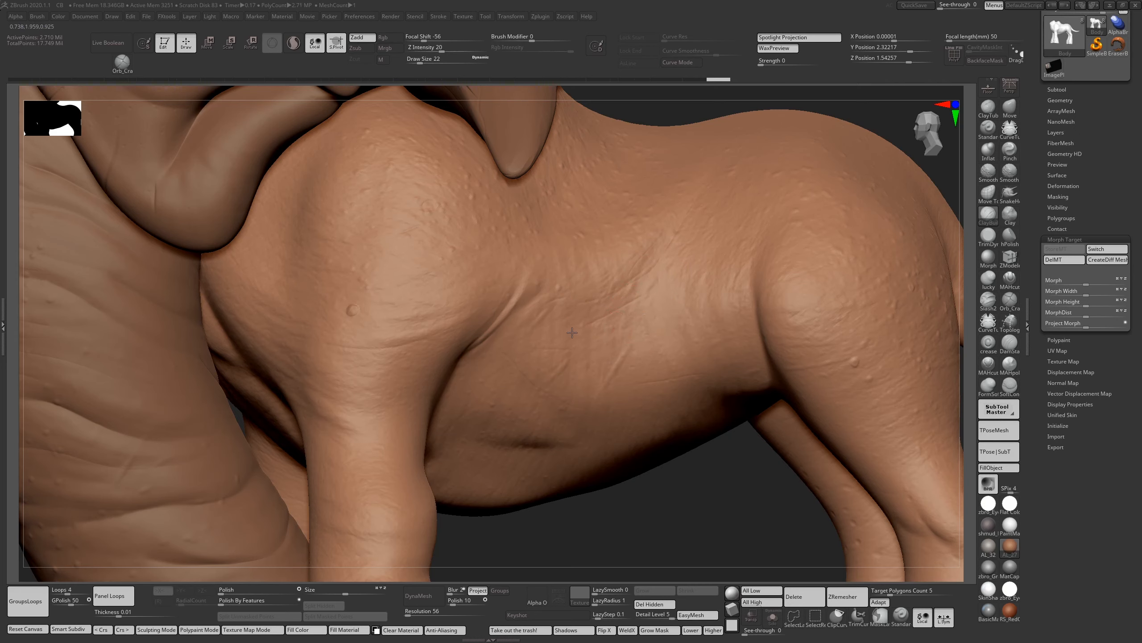
{"action": "left_click", "coordinate": [569, 327]}
{"action": "key", "text": "shift"}
{"action": "left_click", "coordinate": [656, 307]}
{"action": "left_click", "coordinate": [468, 276]}
{"action": "left_click", "coordinate": [394, 315]}
{"action": "left_click", "coordinate": [383, 422]}
{"action": "left_click", "coordinate": [602, 382]}
{"action": "left_click", "coordinate": [690, 335], "text": "shift"}
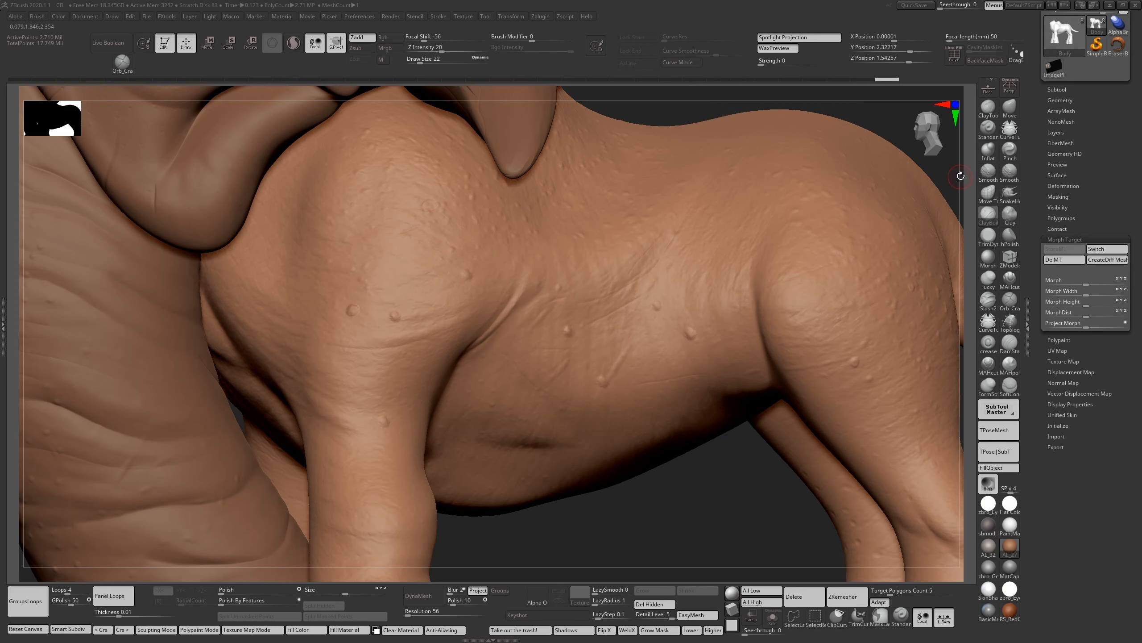
Step: Soften the new bumps on the flank with the Morph brush
{"action": "left_click", "coordinate": [992, 265]}
{"action": "mouse_move", "coordinate": [693, 330]}
{"action": "left_mouse_down"}
{"action": "mouse_move", "coordinate": [649, 312]}
{"action": "mouse_move", "coordinate": [657, 305]}
{"action": "mouse_move", "coordinate": [652, 316]}
{"action": "left_mouse_up"}
{"action": "left_click_drag", "start_coordinate": [569, 335], "coordinate": [567, 330]}
{"action": "left_click_drag", "start_coordinate": [605, 380], "coordinate": [630, 368]}
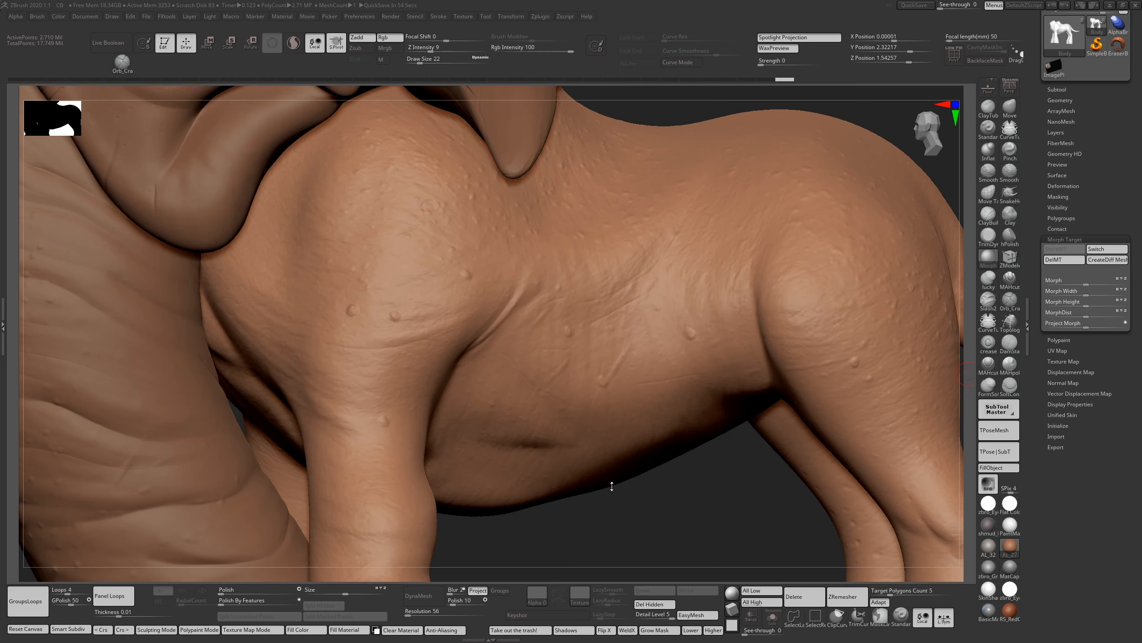
{"action": "key", "text": "f"}
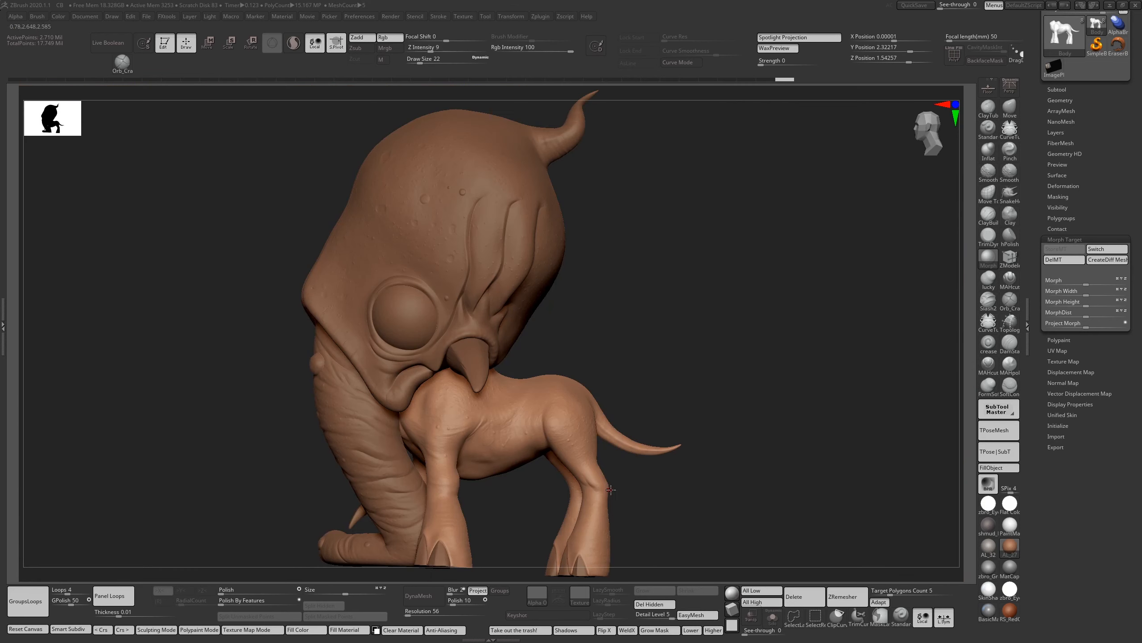
{"action": "left_click_drag", "start_coordinate": [709, 398], "coordinate": [756, 362]}
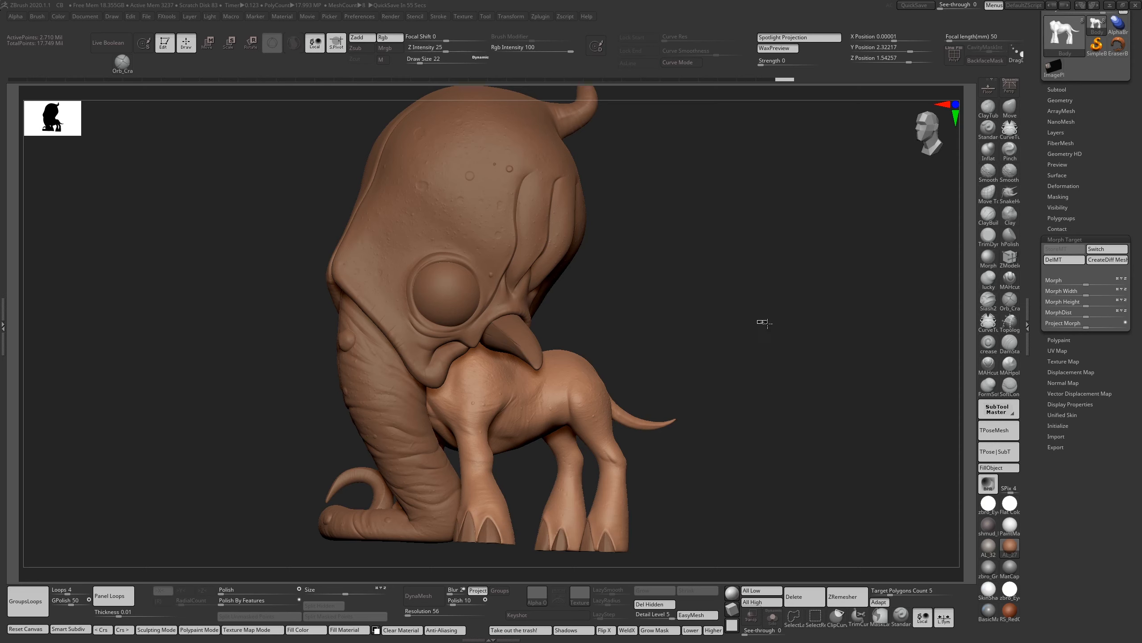
{"action": "mouse_move", "coordinate": [699, 293]}
{"action": "left_mouse_down"}
{"action": "mouse_move", "coordinate": [758, 288]}
{"action": "mouse_move", "coordinate": [777, 296]}
{"action": "mouse_move", "coordinate": [773, 312]}
{"action": "mouse_move", "coordinate": [778, 299]}
{"action": "mouse_move", "coordinate": [844, 298]}
{"action": "left_mouse_up"}
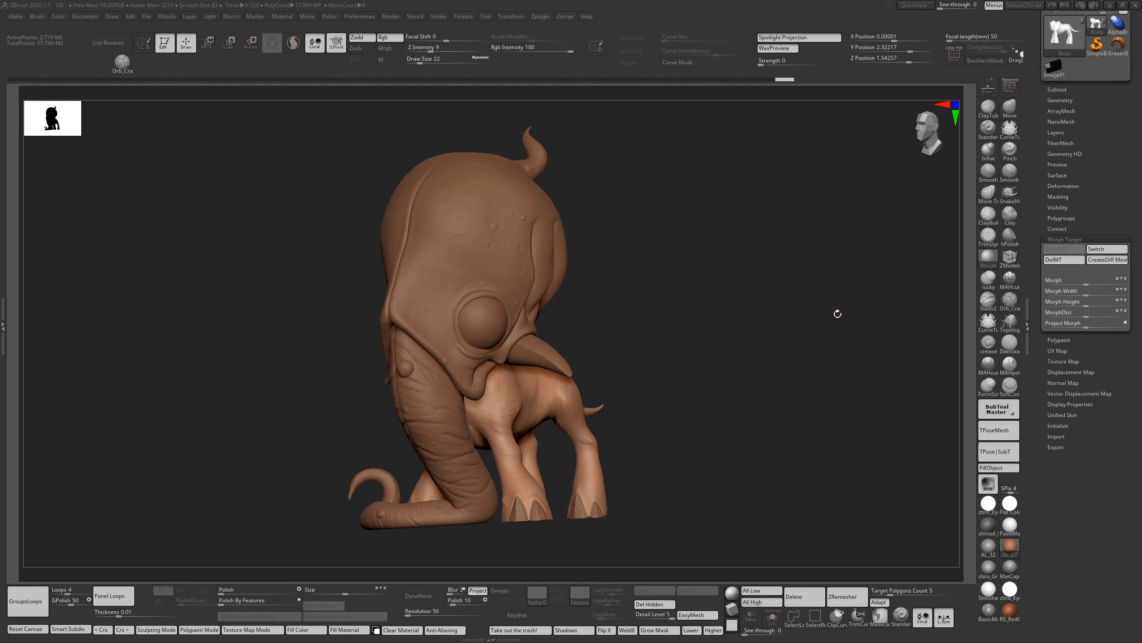